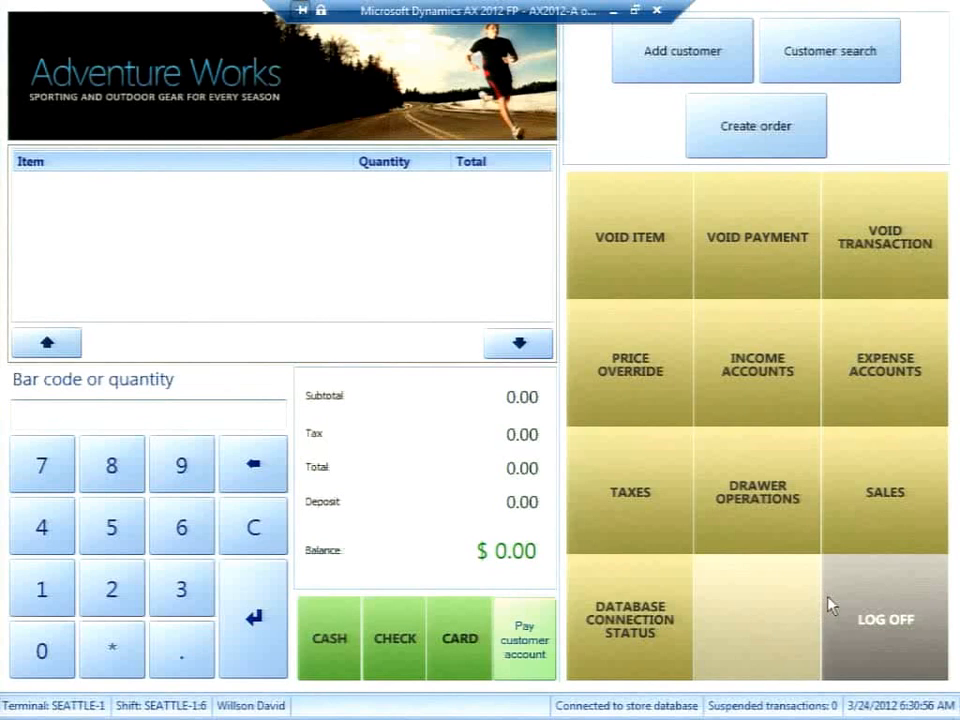
Log the operator off, then sign back in with the operator ID and password.
left_click(829, 605)
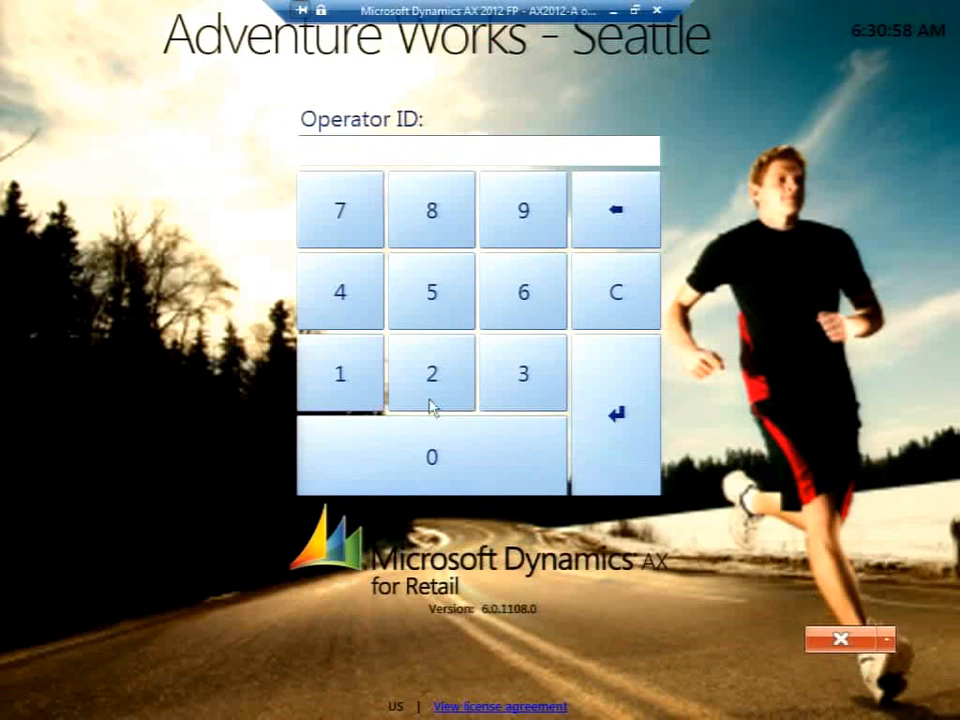
type("0")
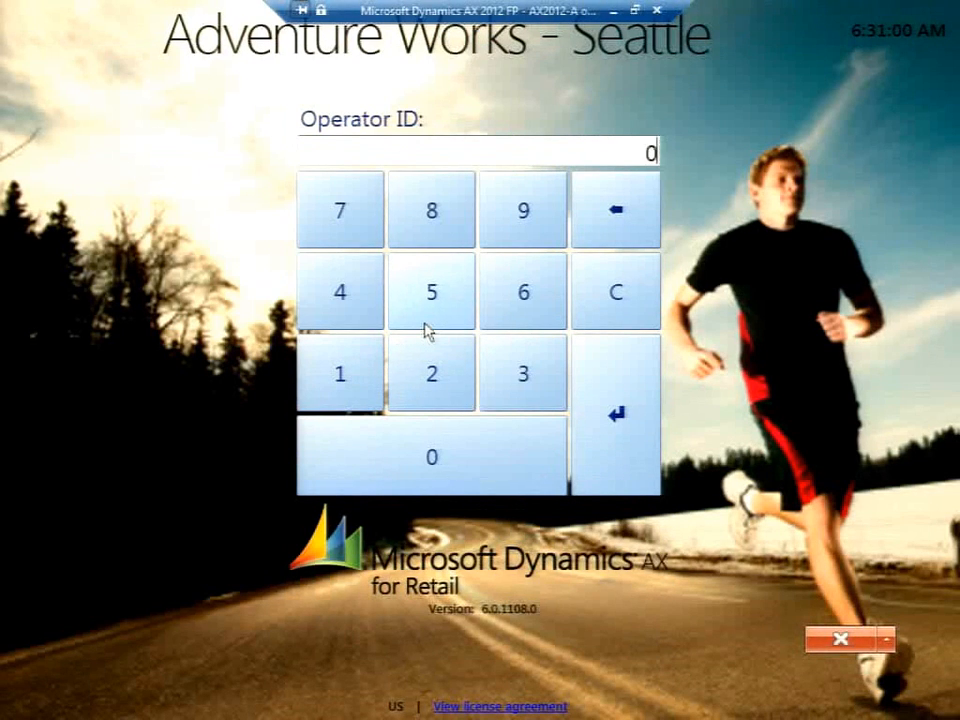
type("00700")
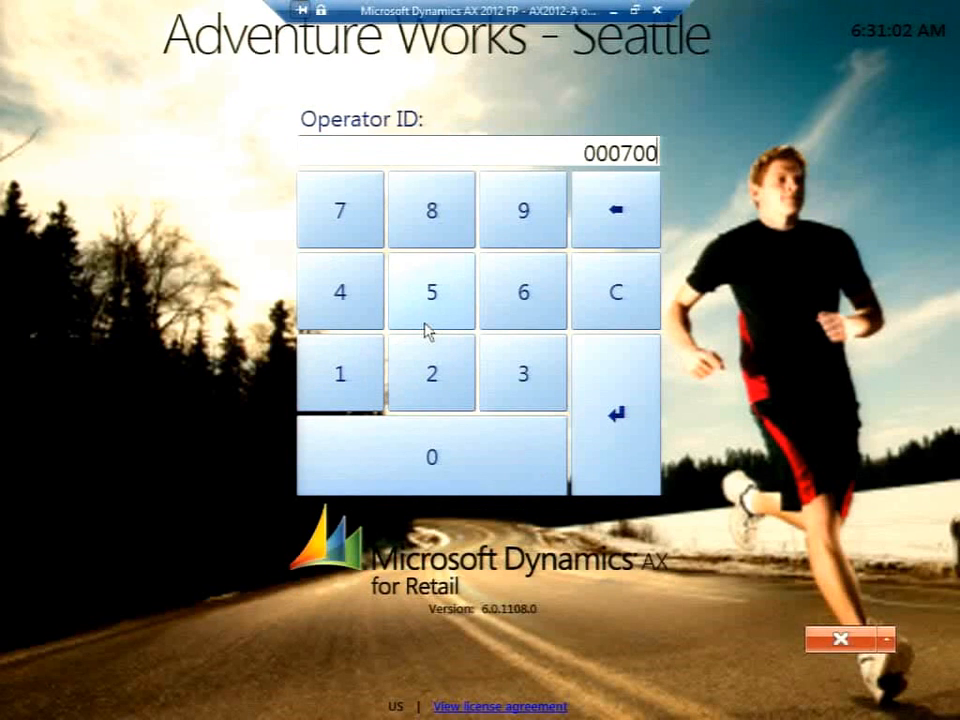
key("Return")
type("123")
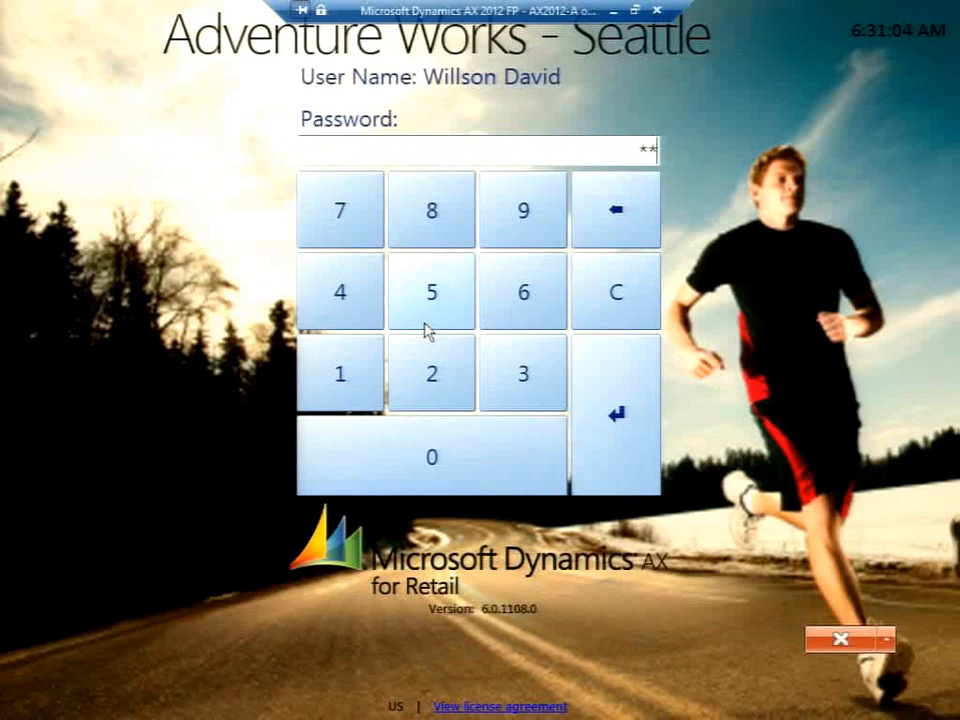
key("Return")
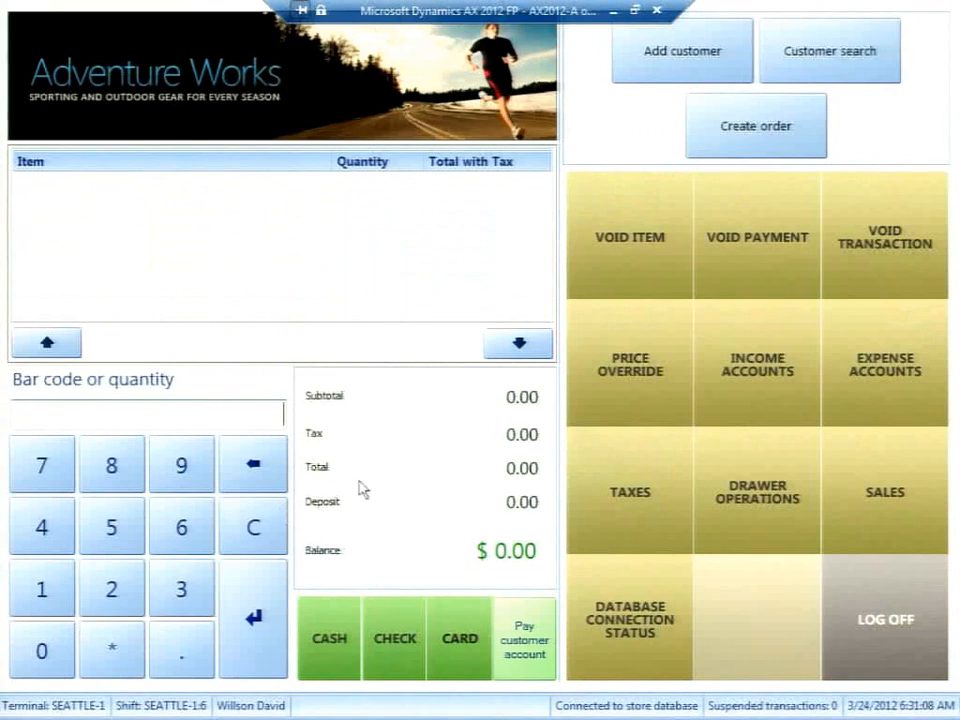
Log off again and exit the Seattle POS register, confirming with the operator ID.
left_click(866, 620)
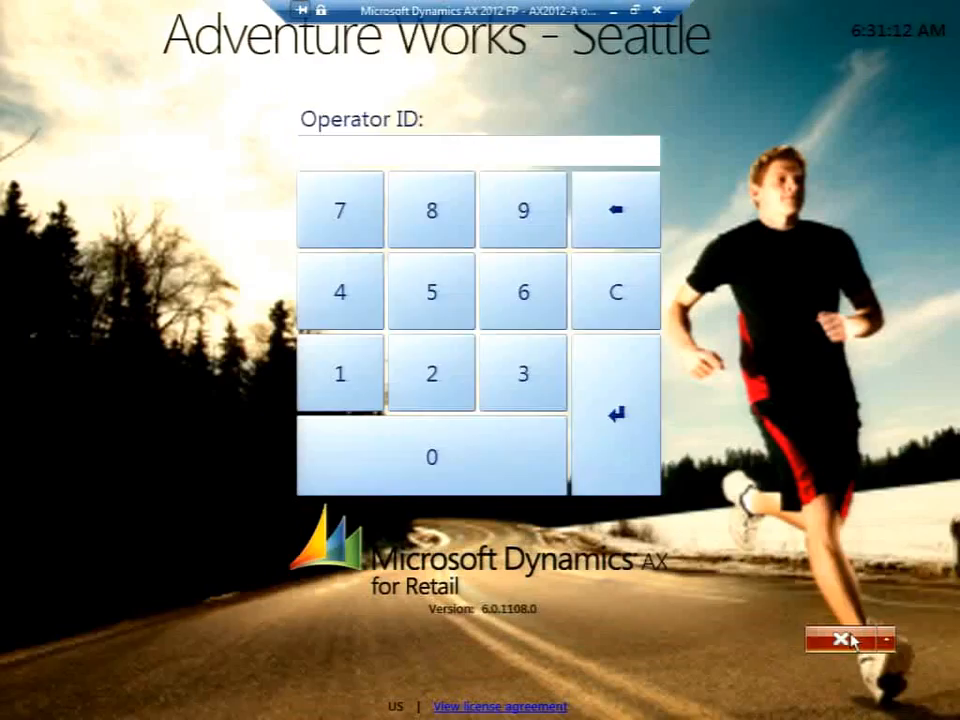
left_click(848, 640)
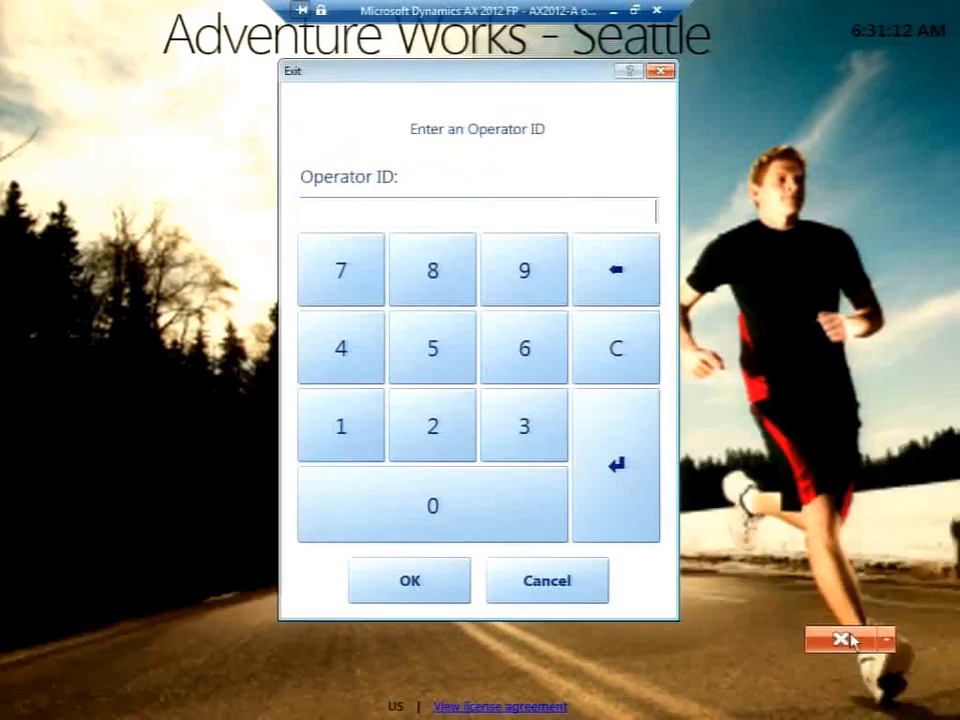
type("0007")
key("Return")
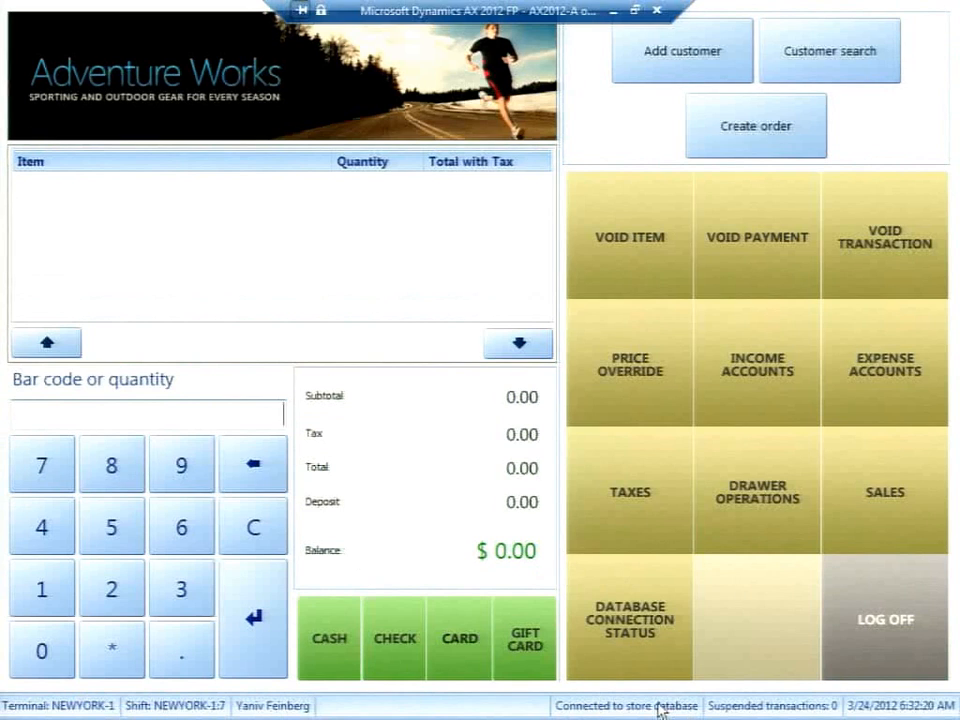
Switch the register to work offline and add a Rolled Exercise Mat from Fitness Accessories.
left_click(634, 590)
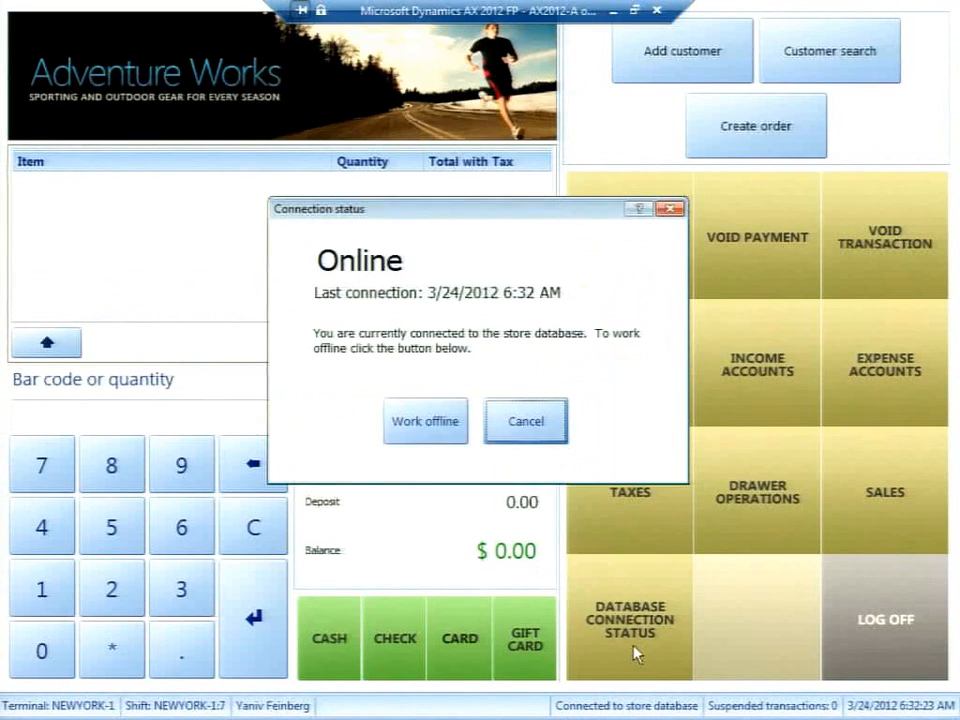
left_click(406, 414)
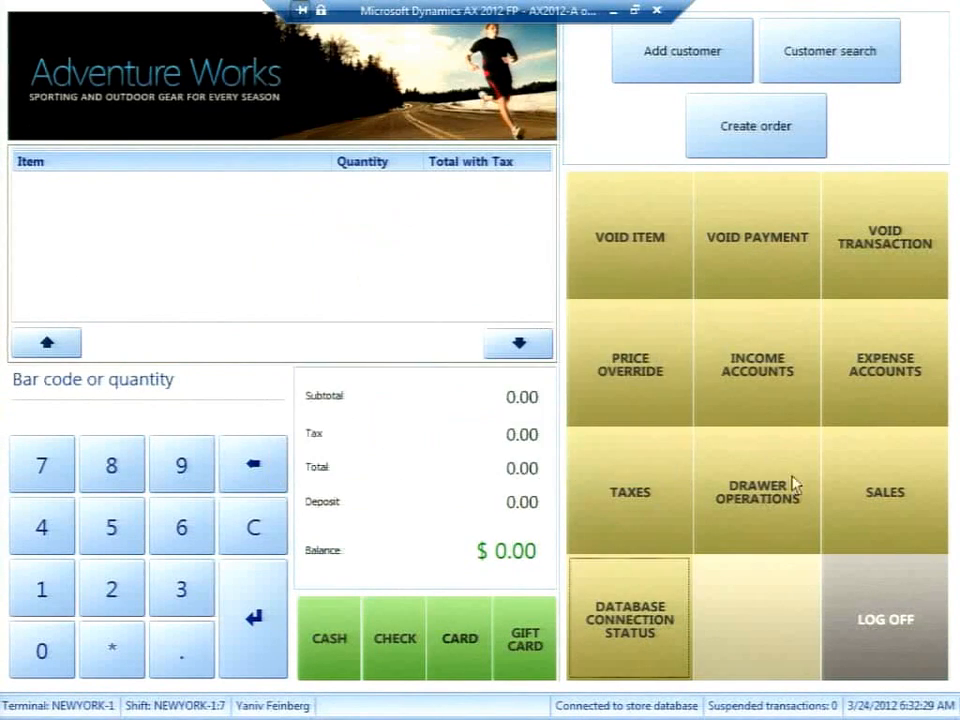
left_click(891, 505)
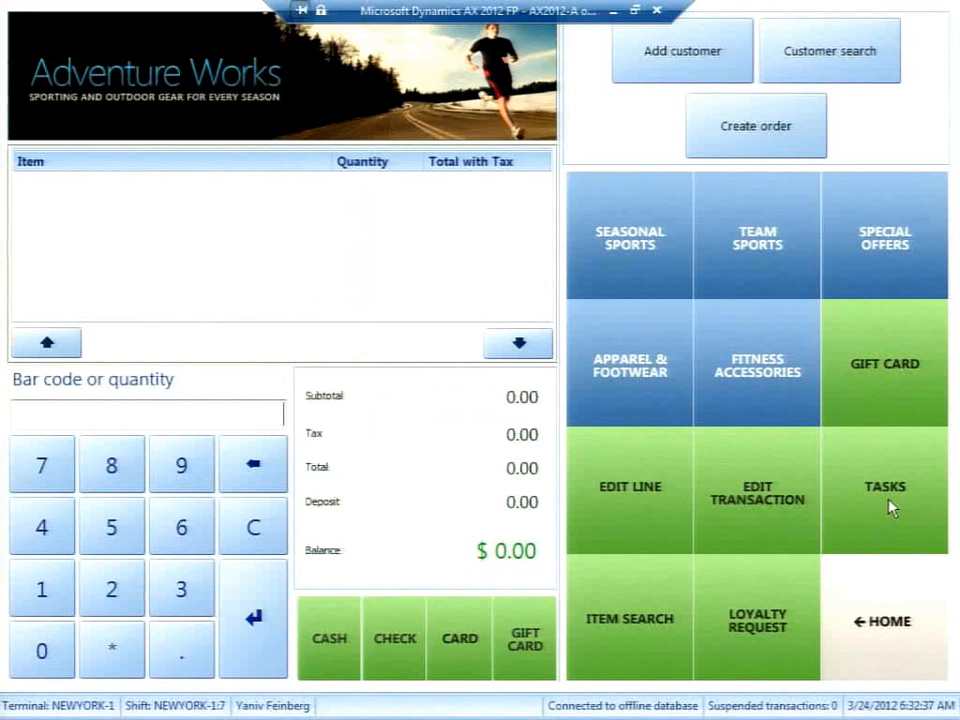
left_click(732, 365)
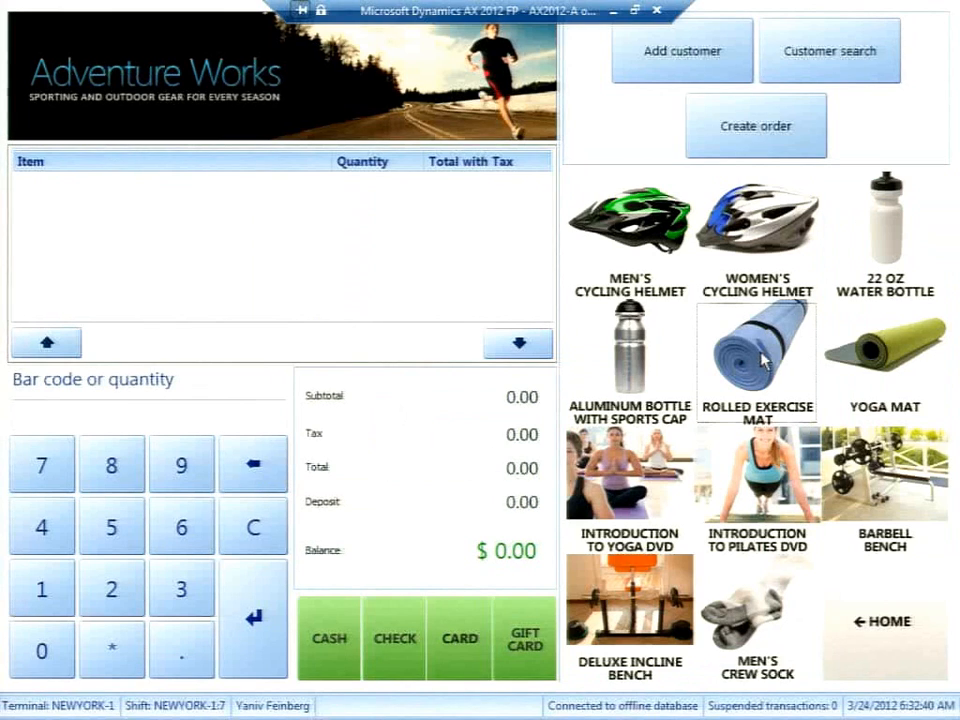
left_click(765, 360)
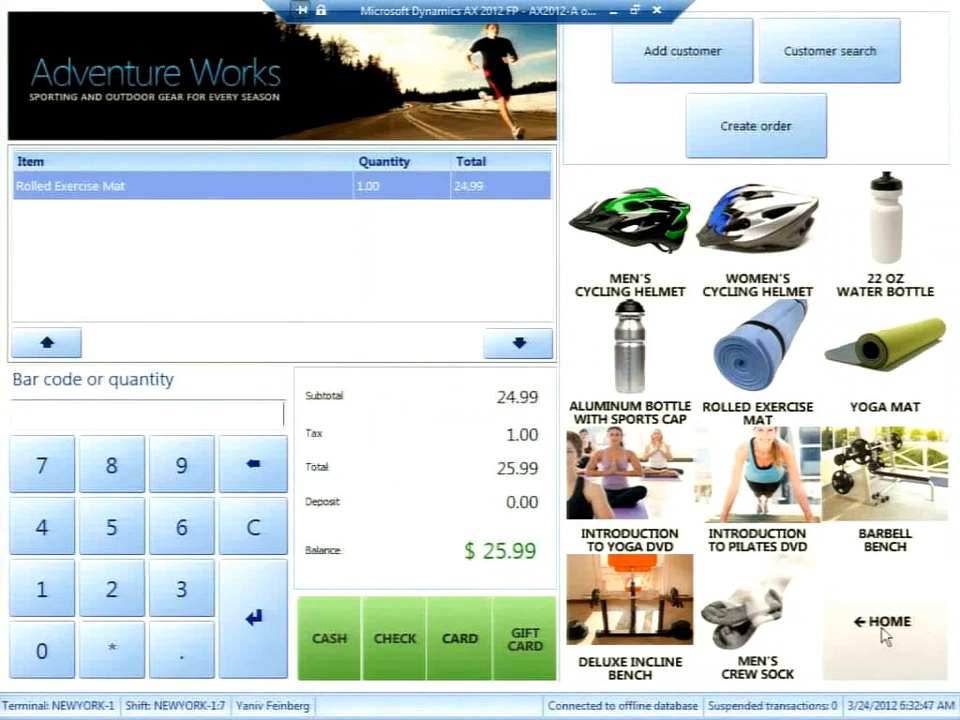
left_click(885, 625)
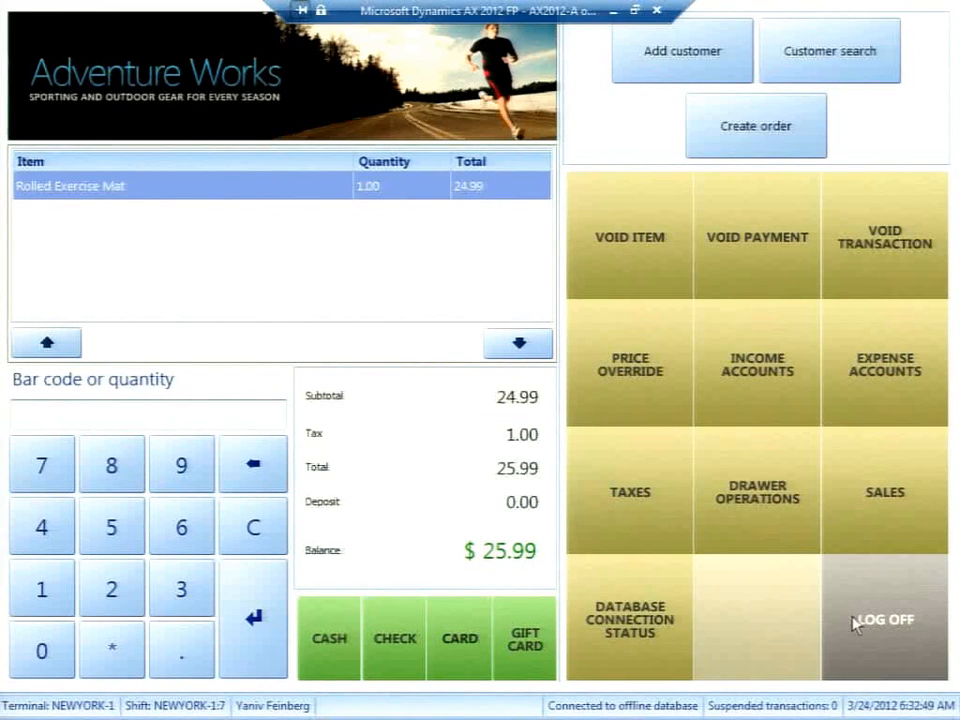
Pay the $25.99 sale in exact cash, checking the connection status before and after.
left_click(613, 628)
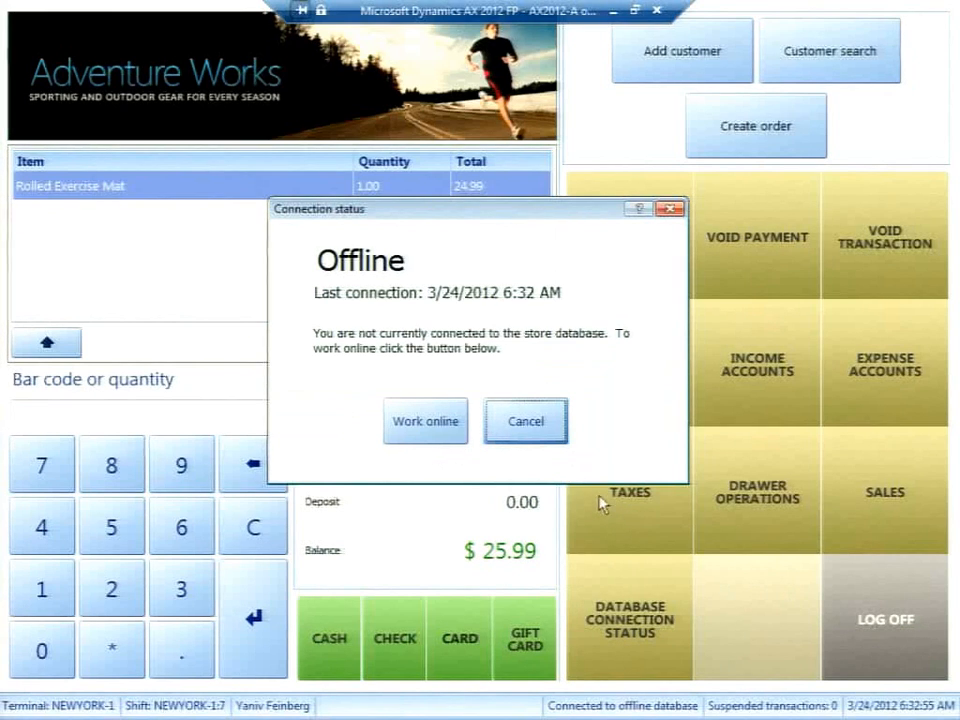
left_click(535, 438)
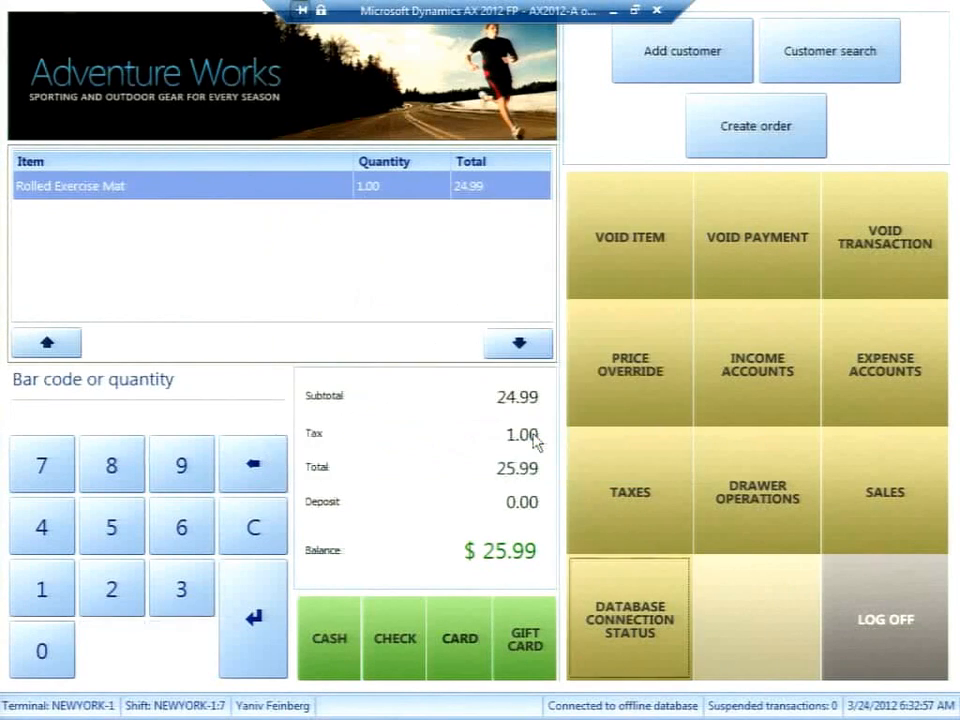
left_click(352, 637)
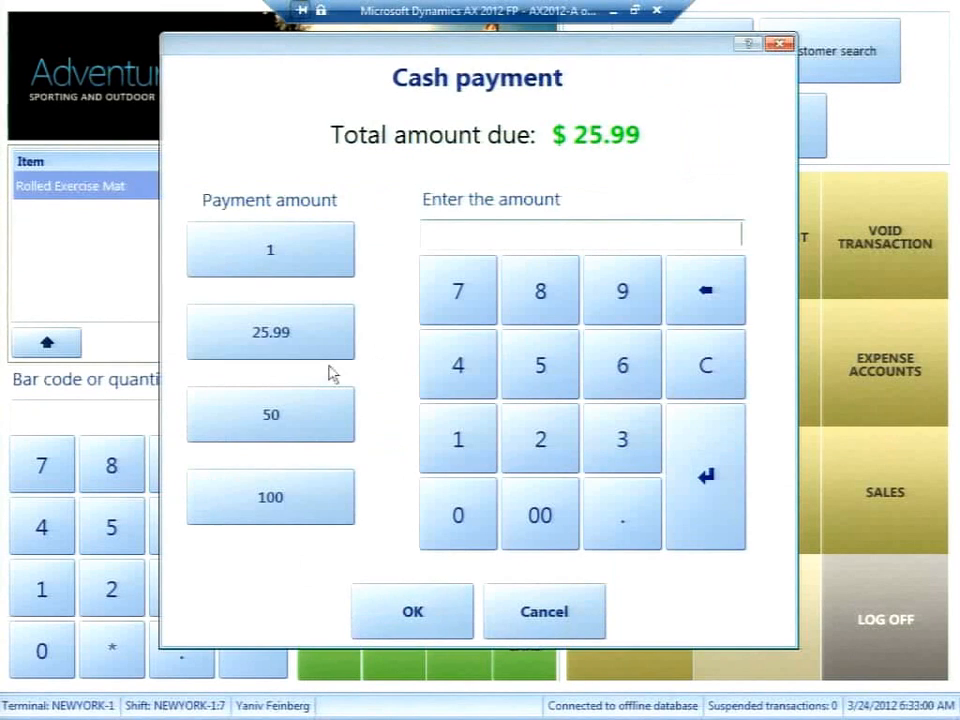
left_click(298, 341)
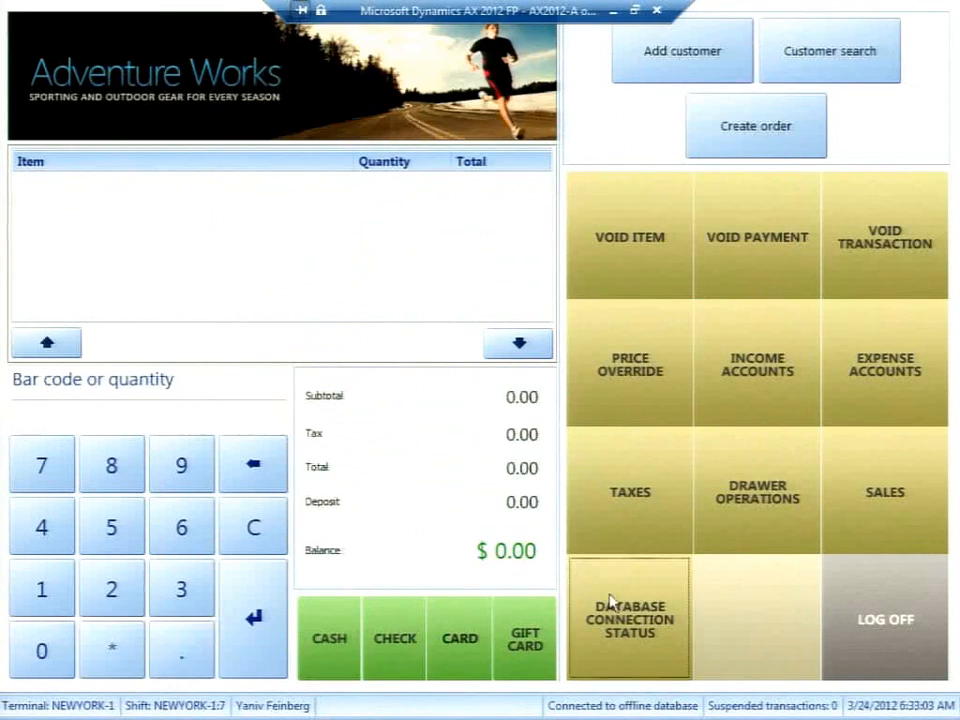
left_click(611, 606)
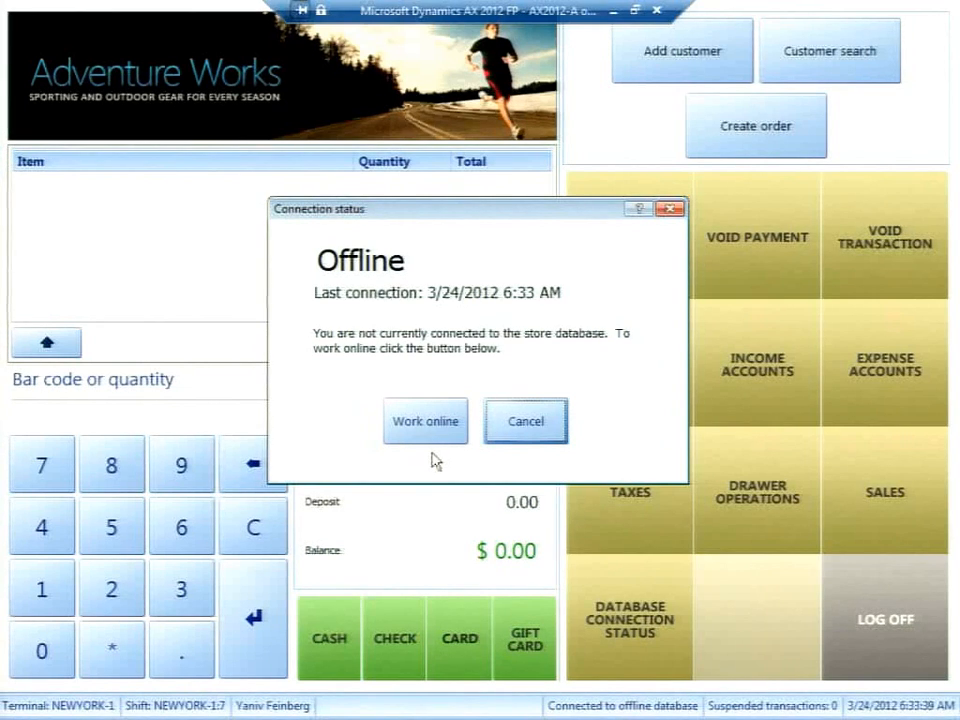
Switch the register back to Work online, then return to the main grid via Drawer Operations.
left_click(428, 428)
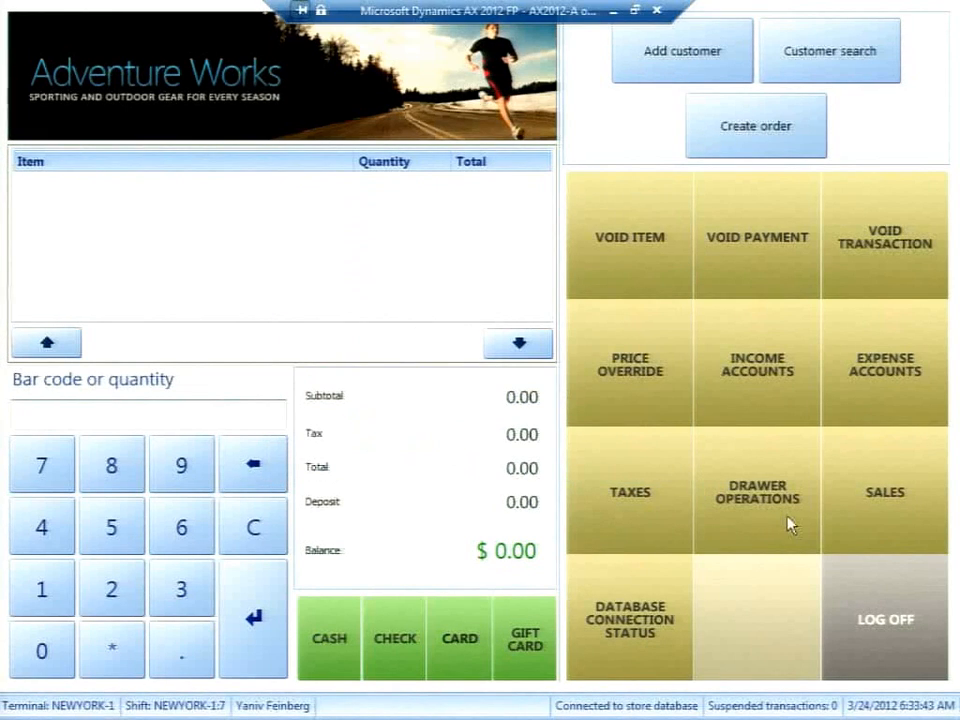
left_click(778, 486)
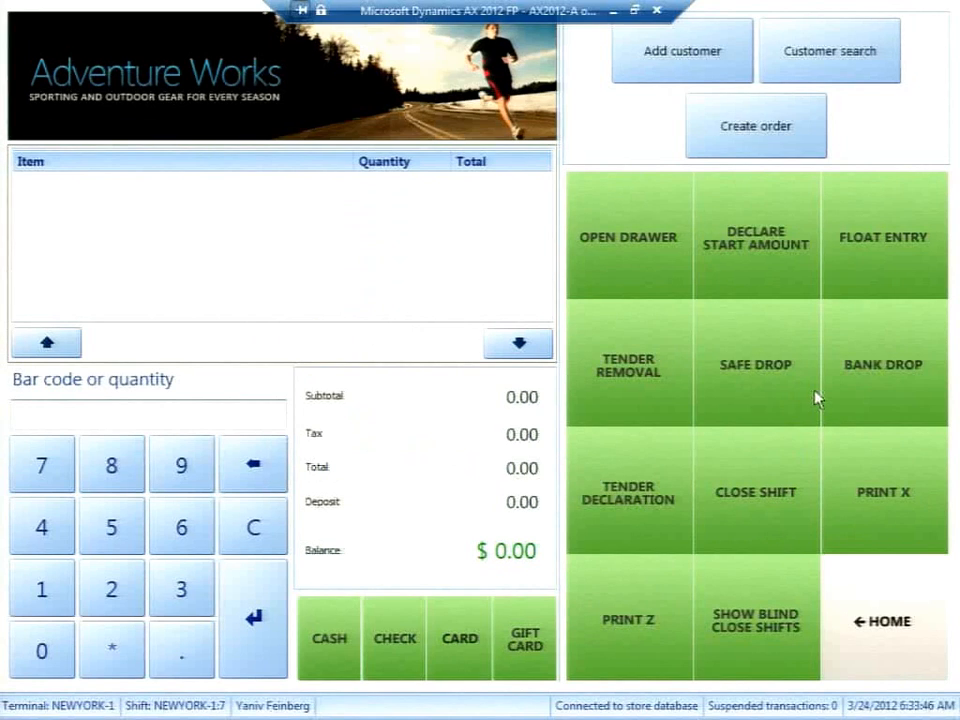
left_click(863, 589)
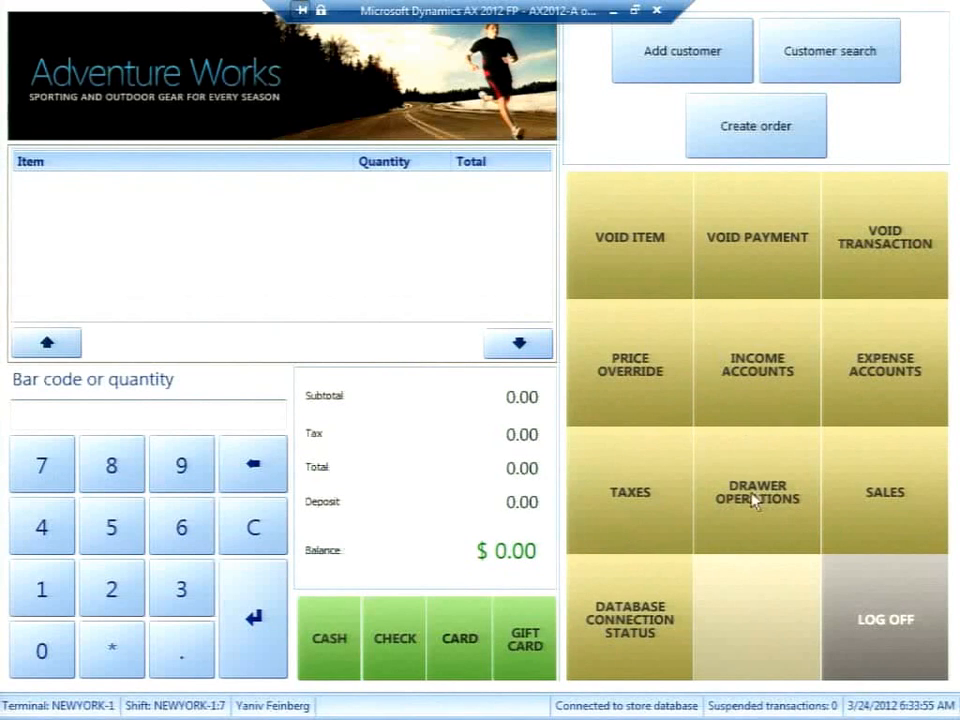
Assign the Show journal operation to the empty grid button and open the journal.
right_click(741, 613)
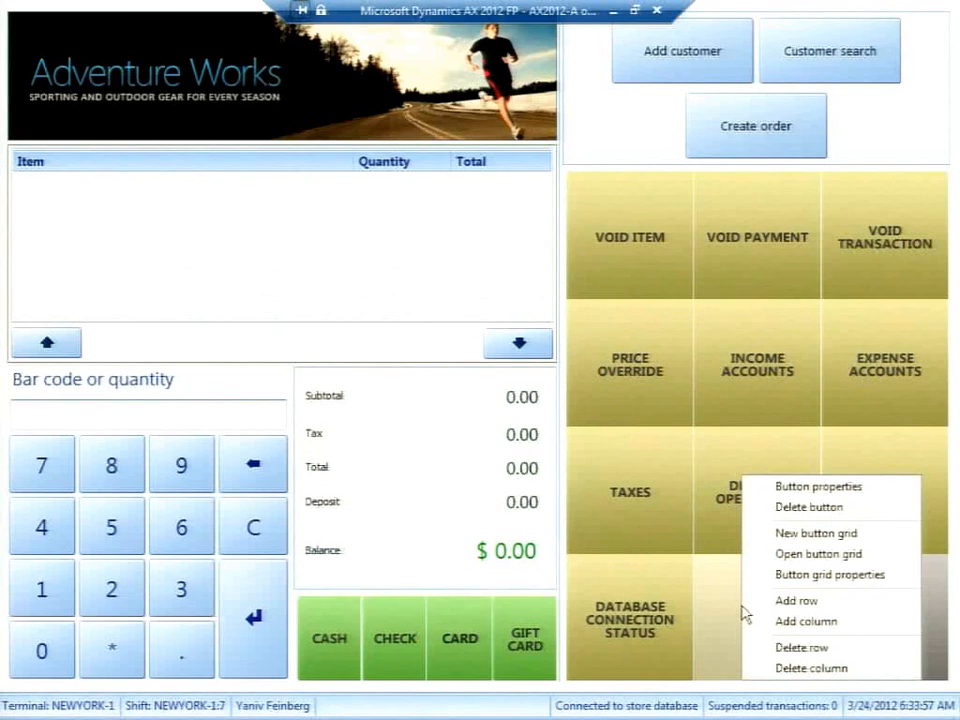
left_click(797, 488)
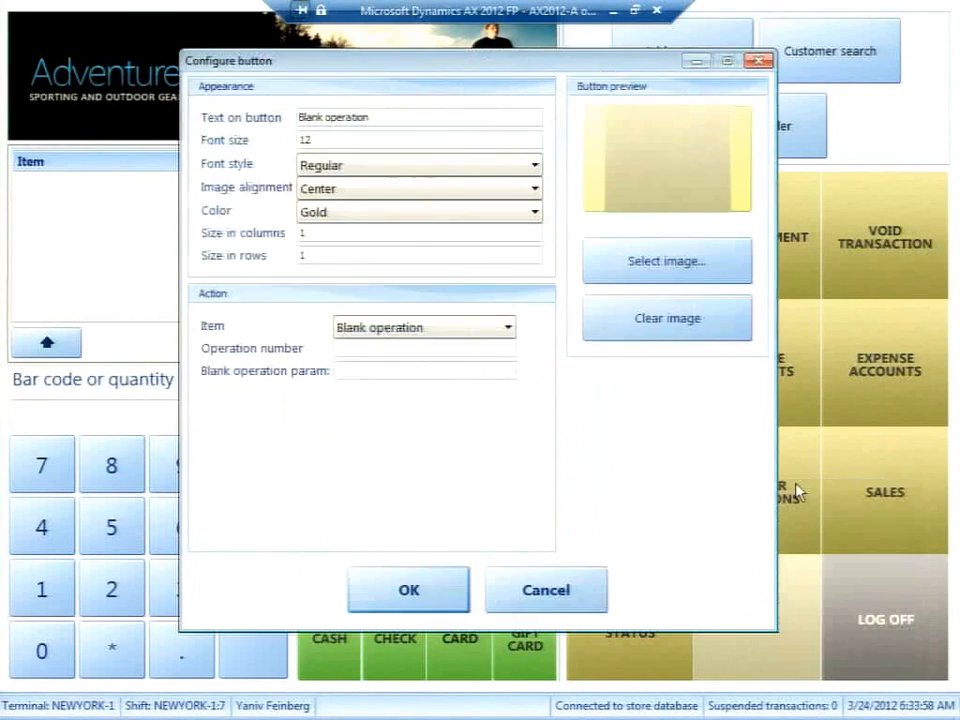
left_click(490, 337)
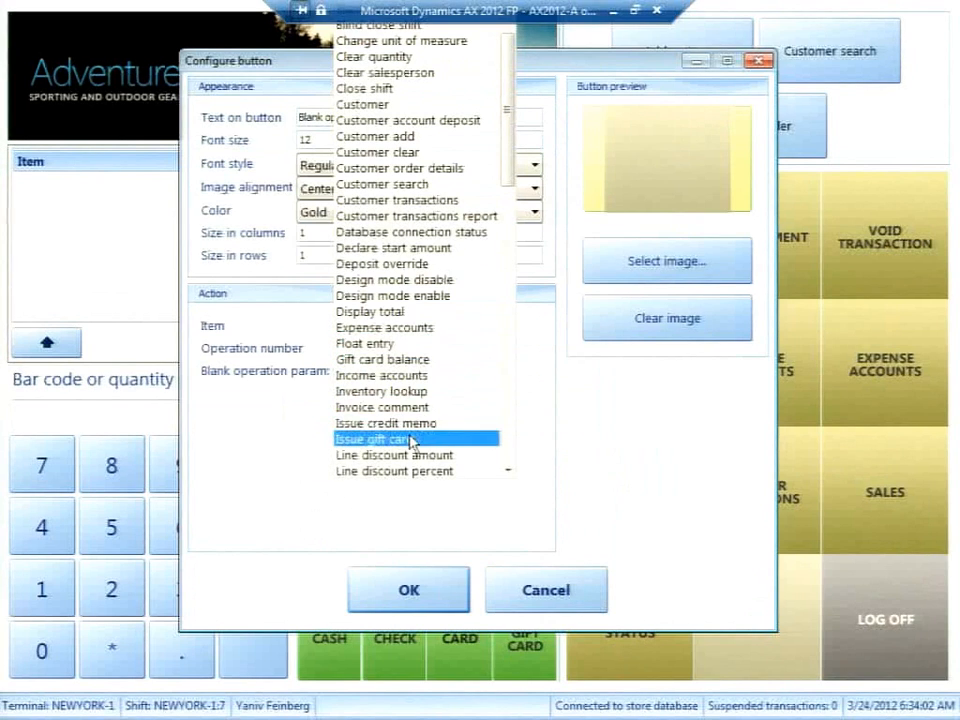
left_click(507, 424)
left_click(507, 424)
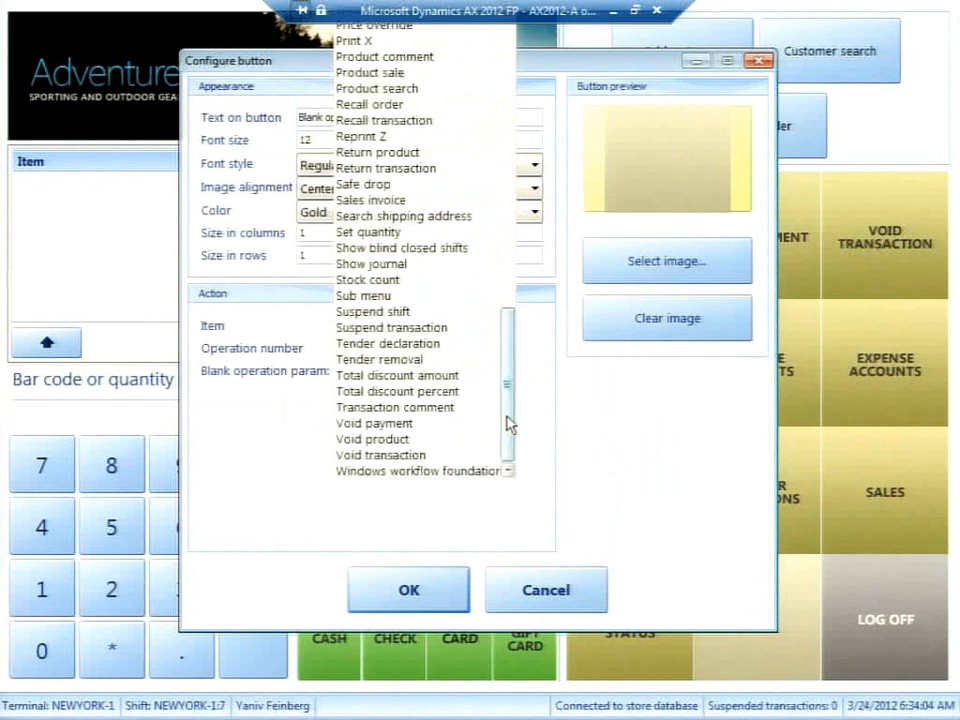
left_click(353, 265)
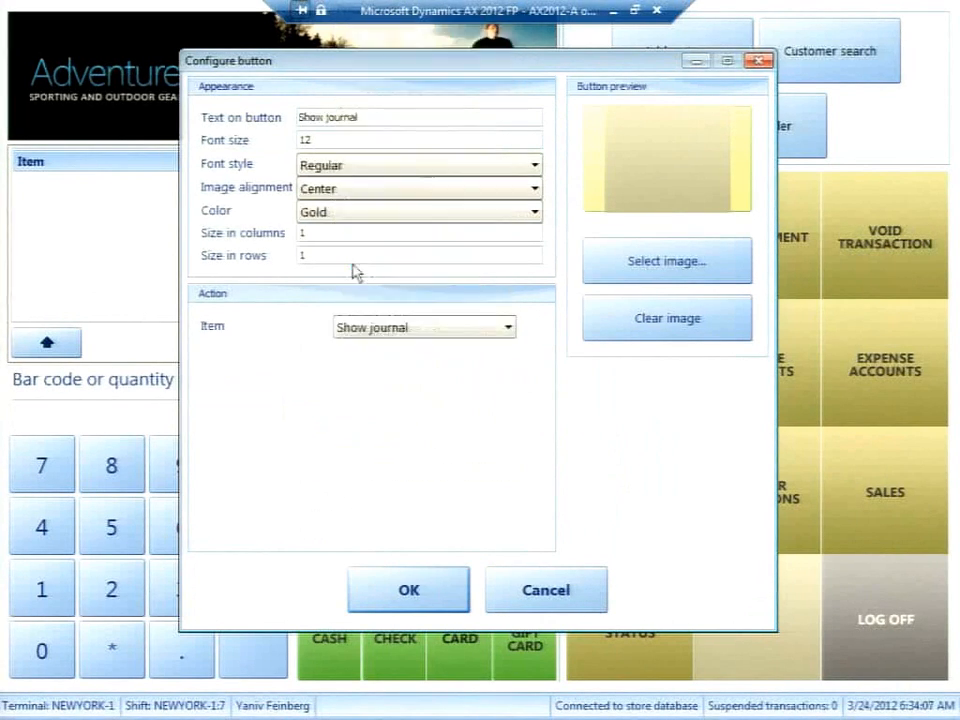
left_click(411, 587)
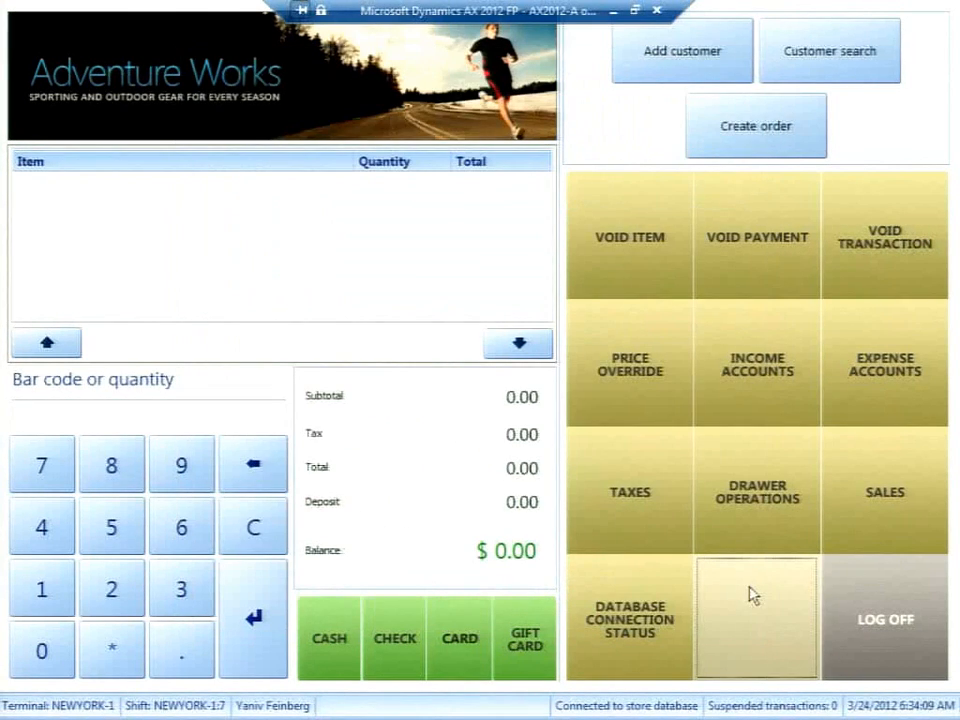
left_click(753, 595)
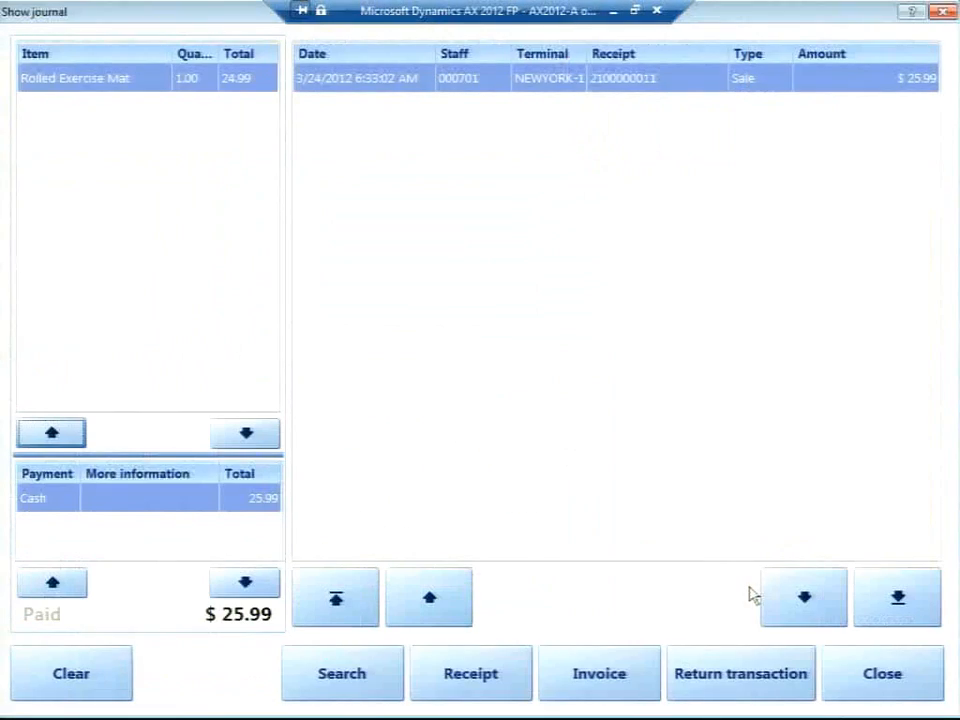
Select the $25.99 sale in the journal, close it, and switch applications with Alt+Tab.
left_click(370, 82)
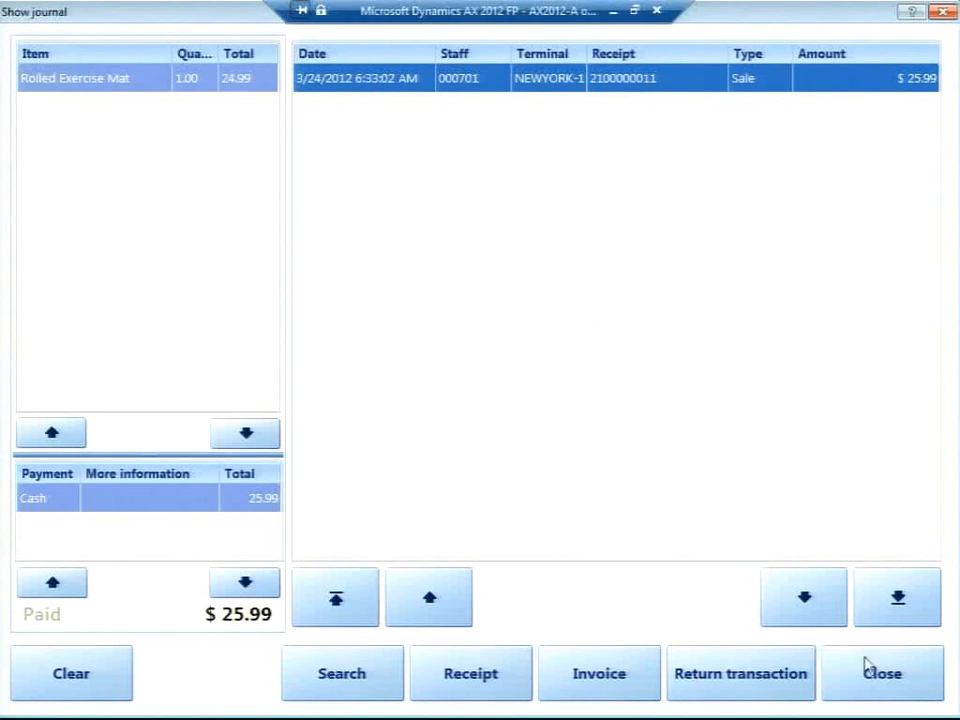
left_click(889, 697)
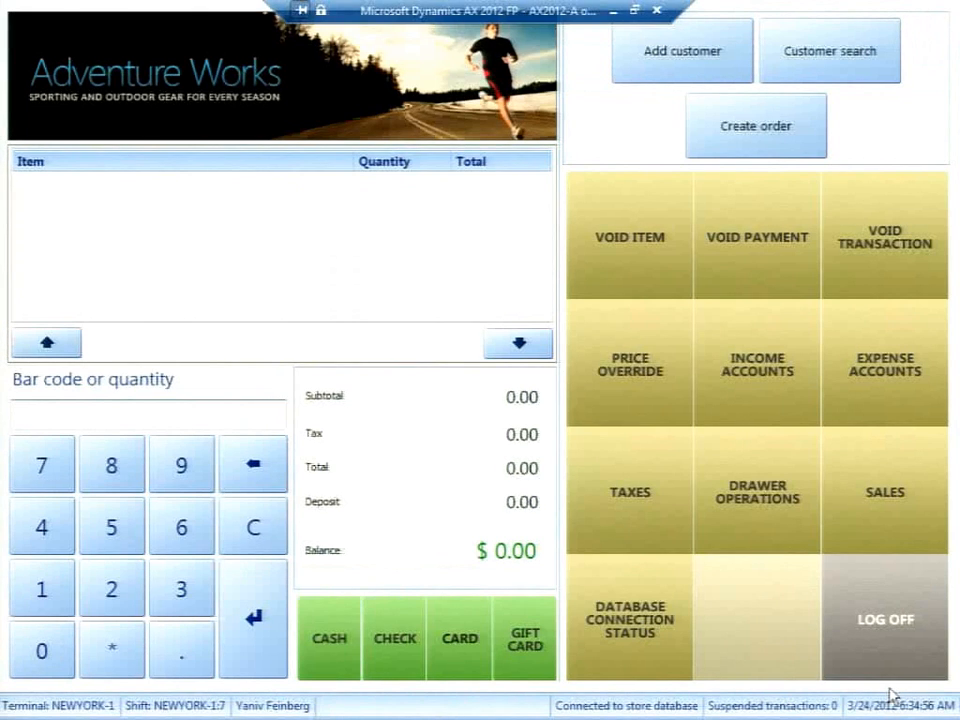
key("alt+Tab")
key("alt+Tab")
key("alt+Tab")
key("alt+Tab")
key("alt+Tab")
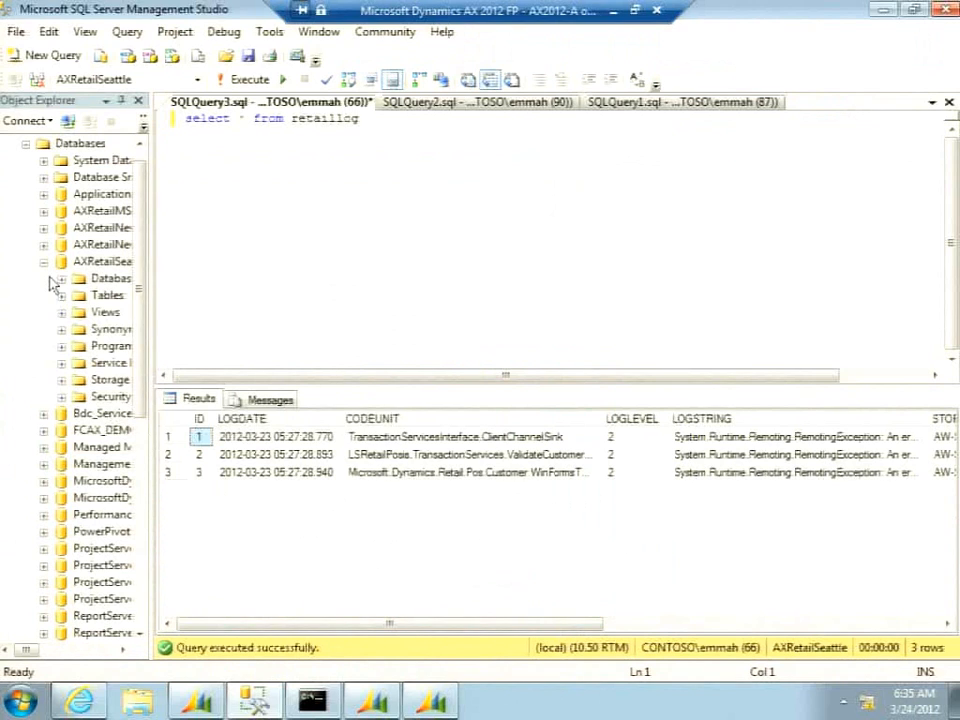
Take the AXRetailNewYork database offline via Tasks > Take Offline, then return to POS.
left_click(44, 264)
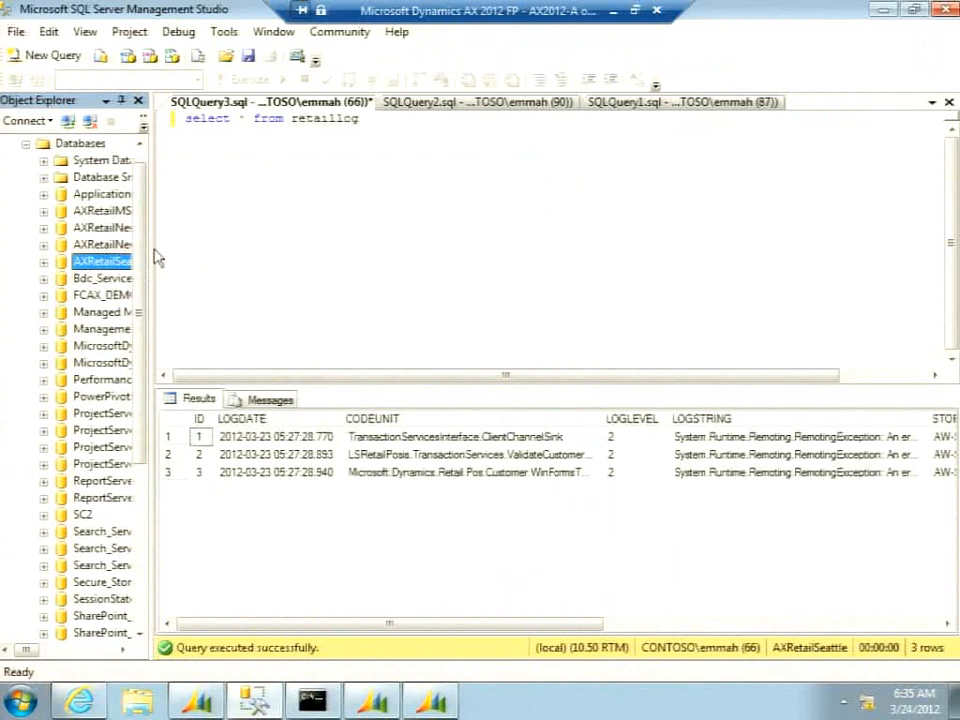
left_click_drag(150, 248, 336, 261)
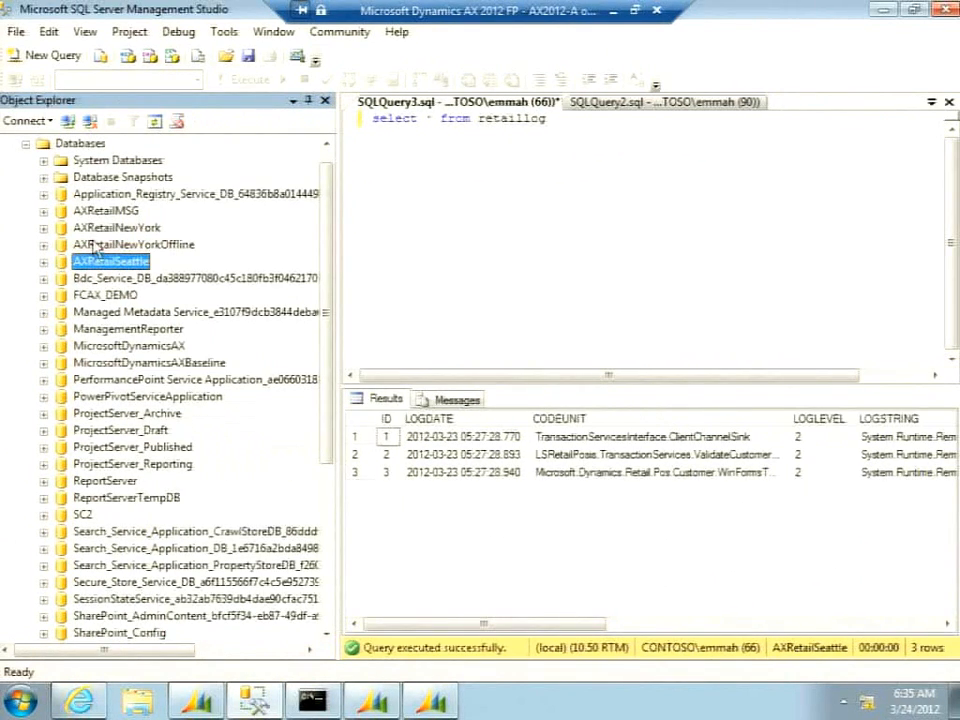
right_click(100, 229)
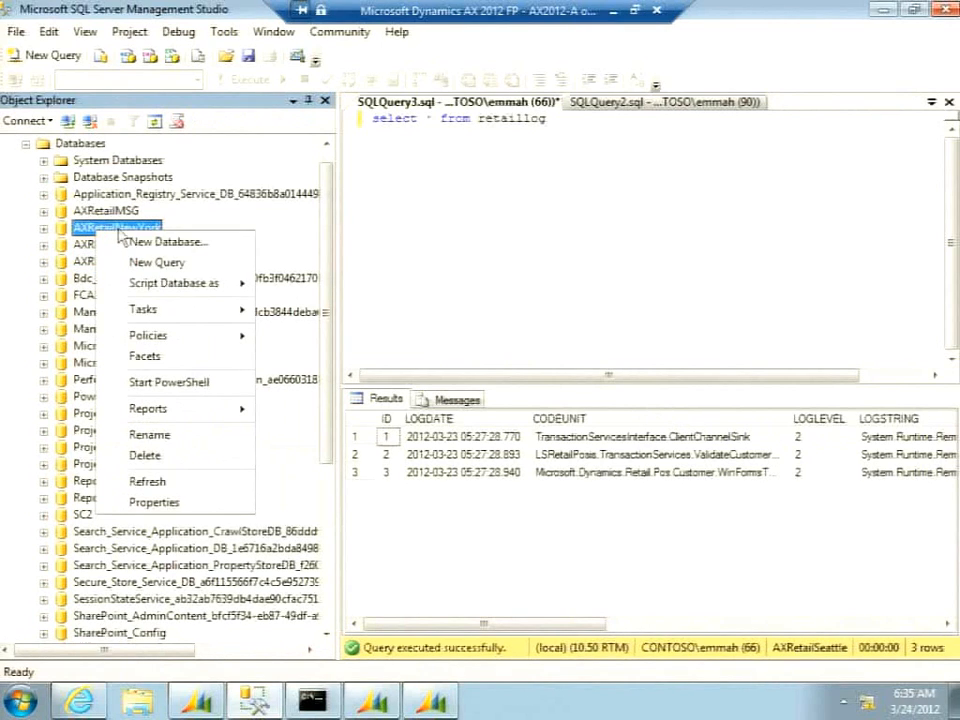
mouse_move(222, 314)
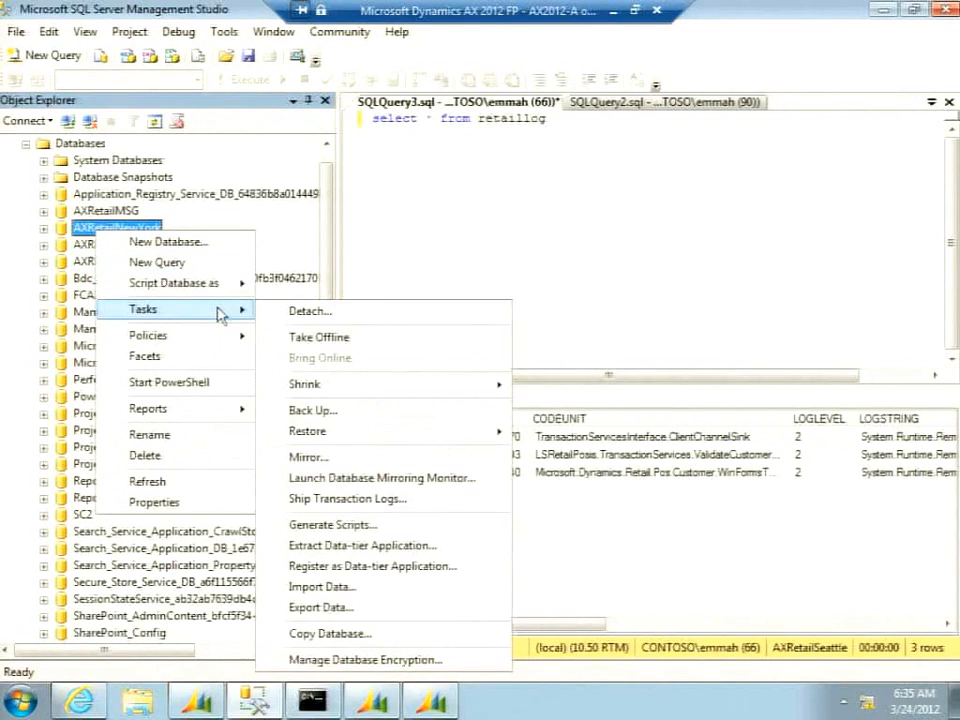
left_click(298, 337)
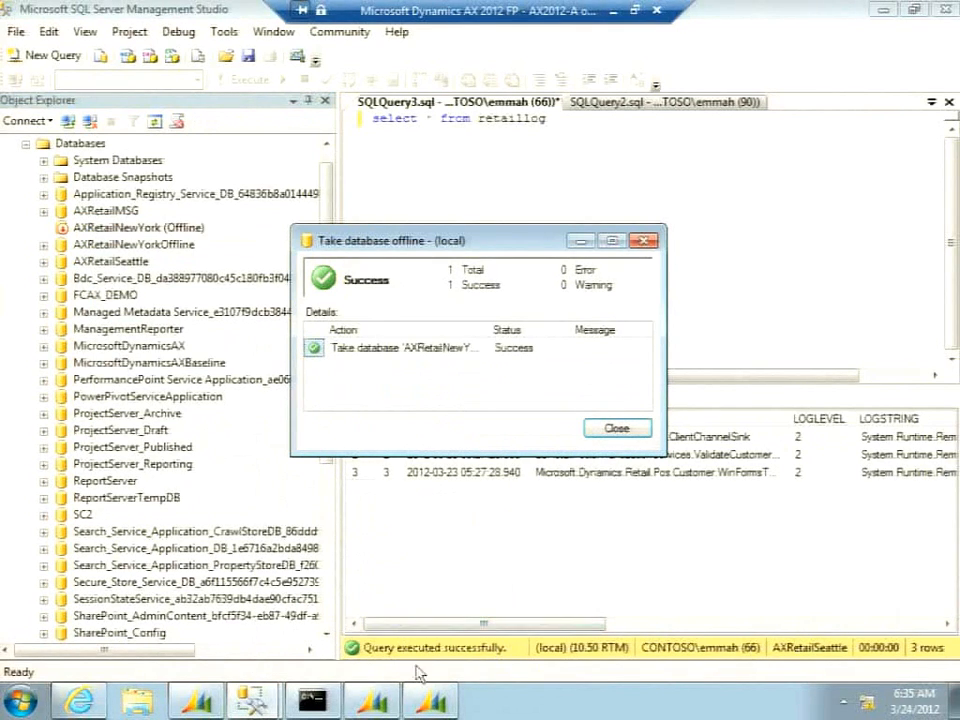
left_click(430, 704)
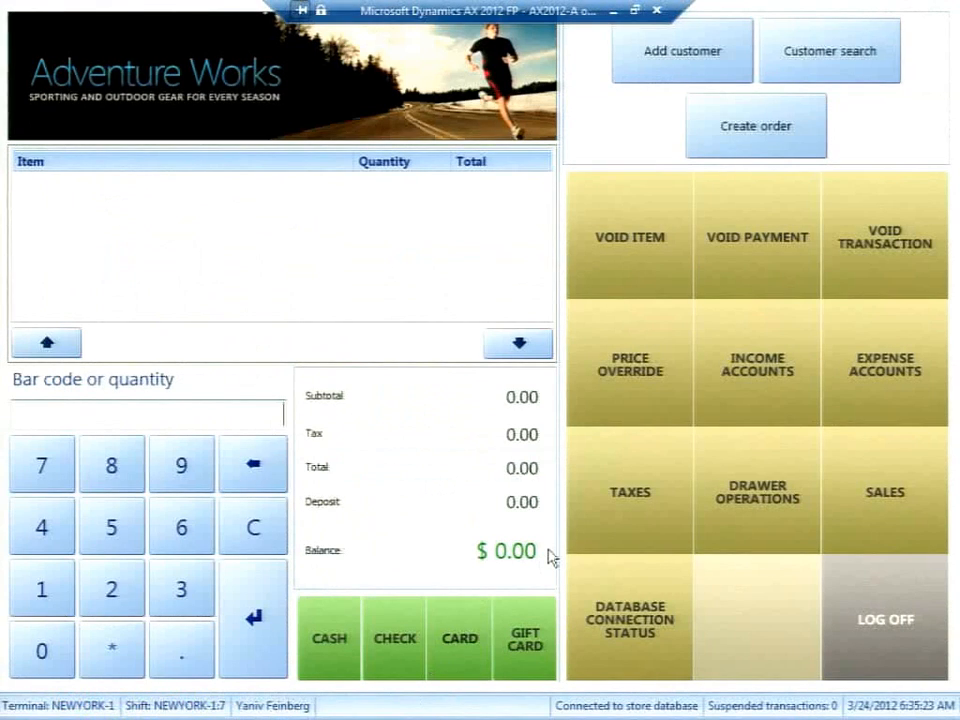
Start a sale, dismiss the database error, and void the transaction with Yes.
left_click(872, 491)
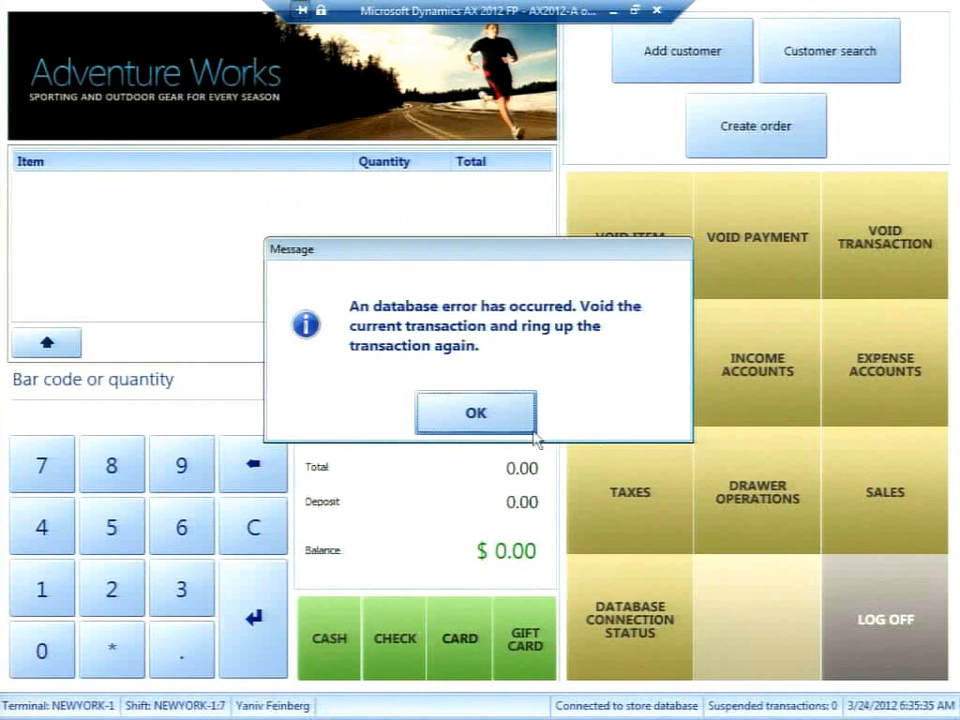
left_click(467, 423)
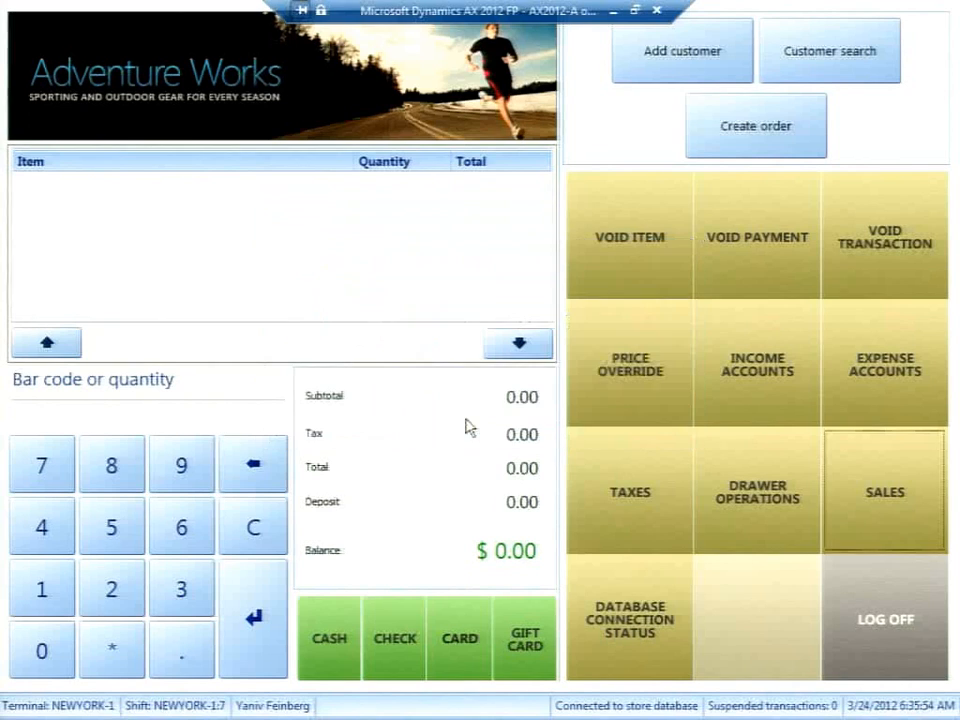
left_click(880, 263)
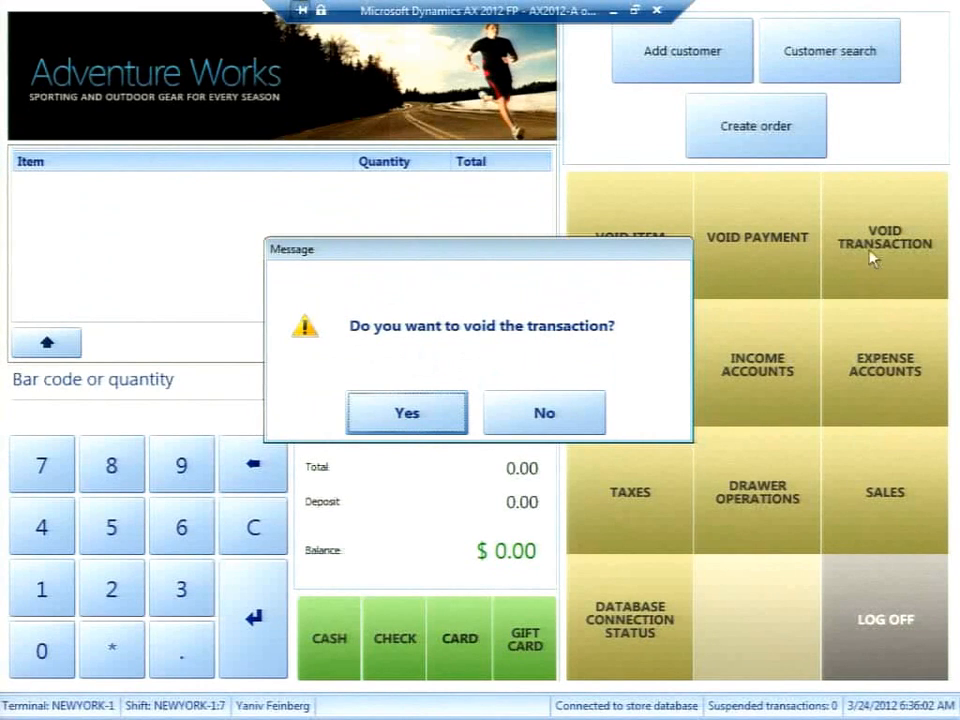
left_click(408, 413)
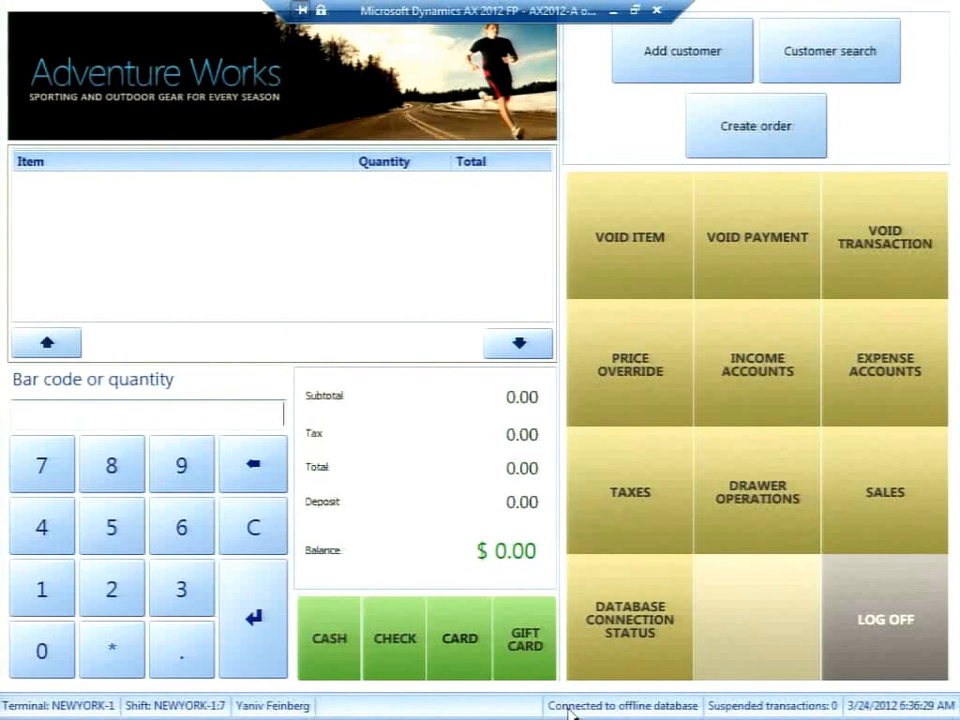
Confirm the connection status reads Offline, cancel the message, and Alt+Tab toward Dynamics AX.
left_click(617, 636)
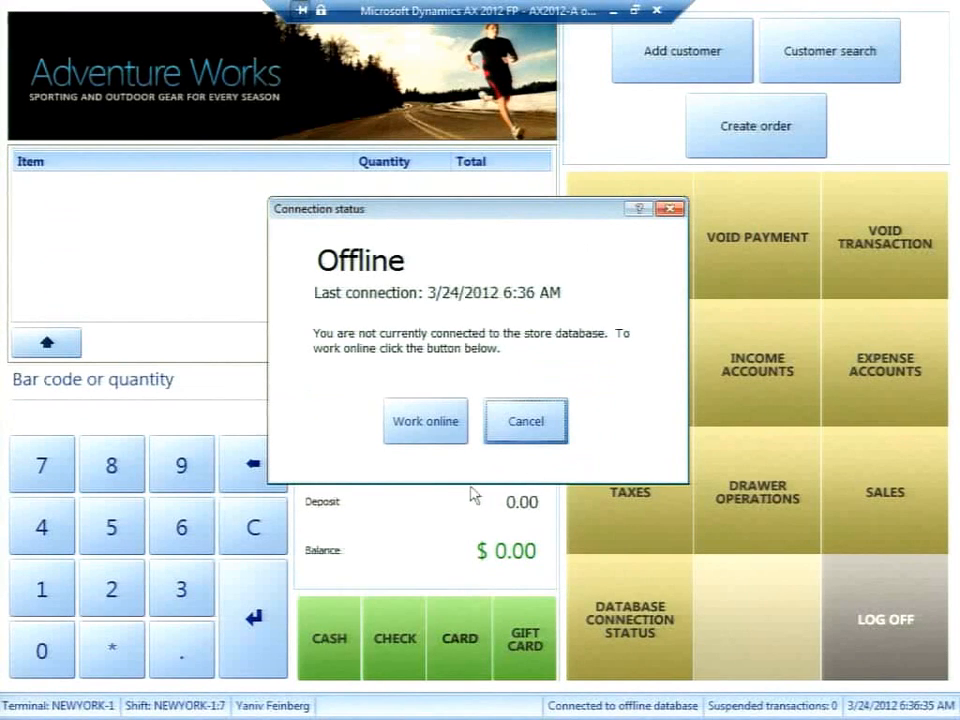
left_click(518, 427)
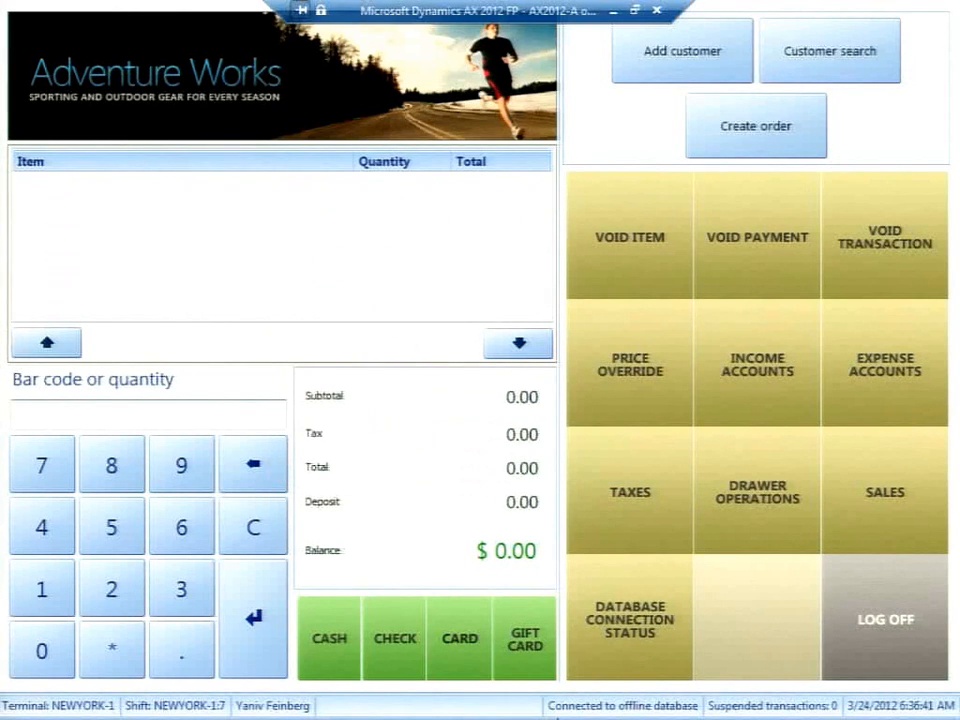
key("alt+Tab")
key("alt+Tab")
key("alt+Tab")
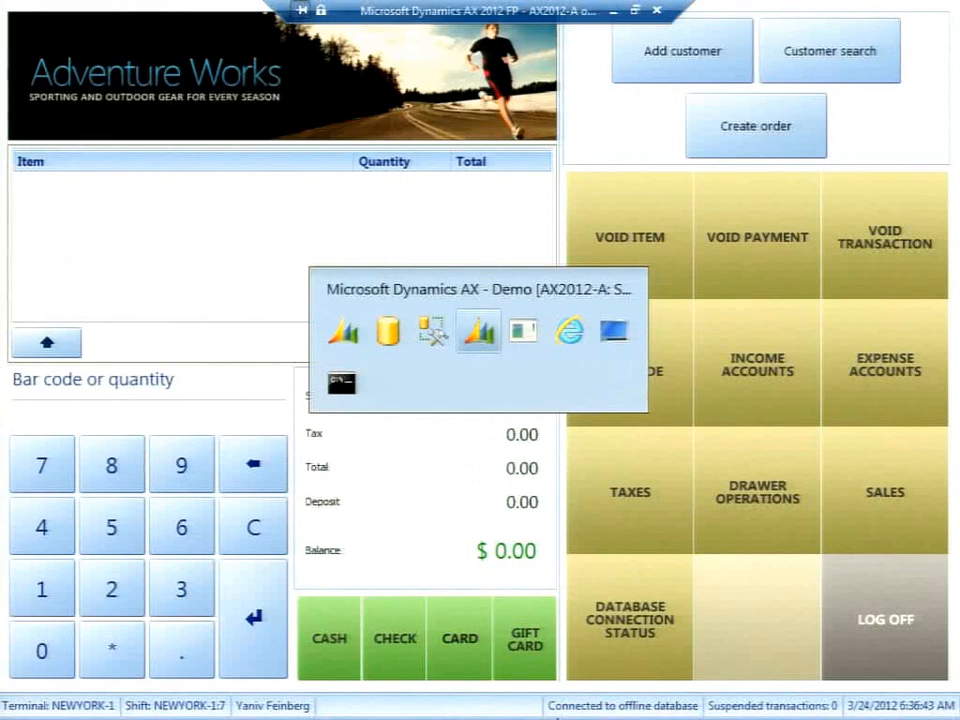
Launch the Retail Database Utility from the Start menu.
key("super")
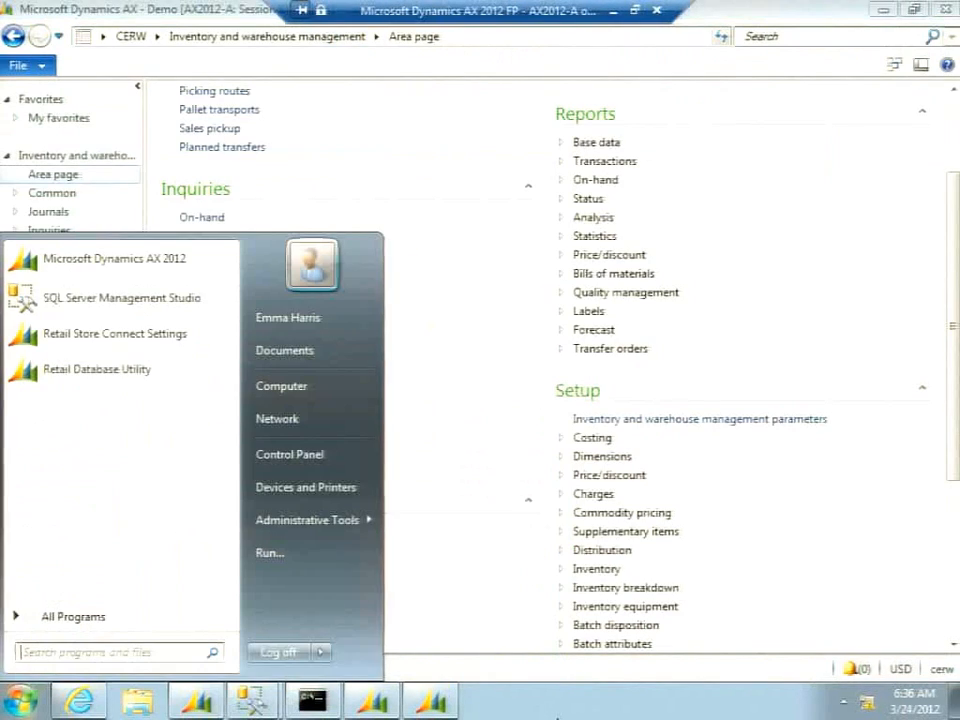
left_click(86, 369)
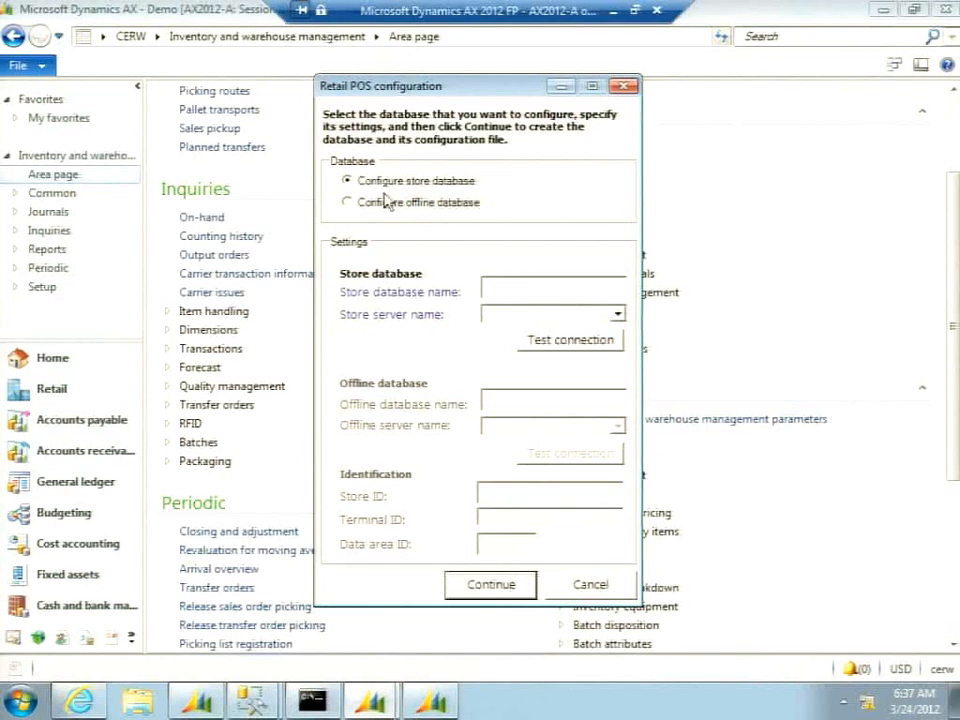
Toggle between Configure store database and Configure offline database to compare their settings.
left_click(386, 205)
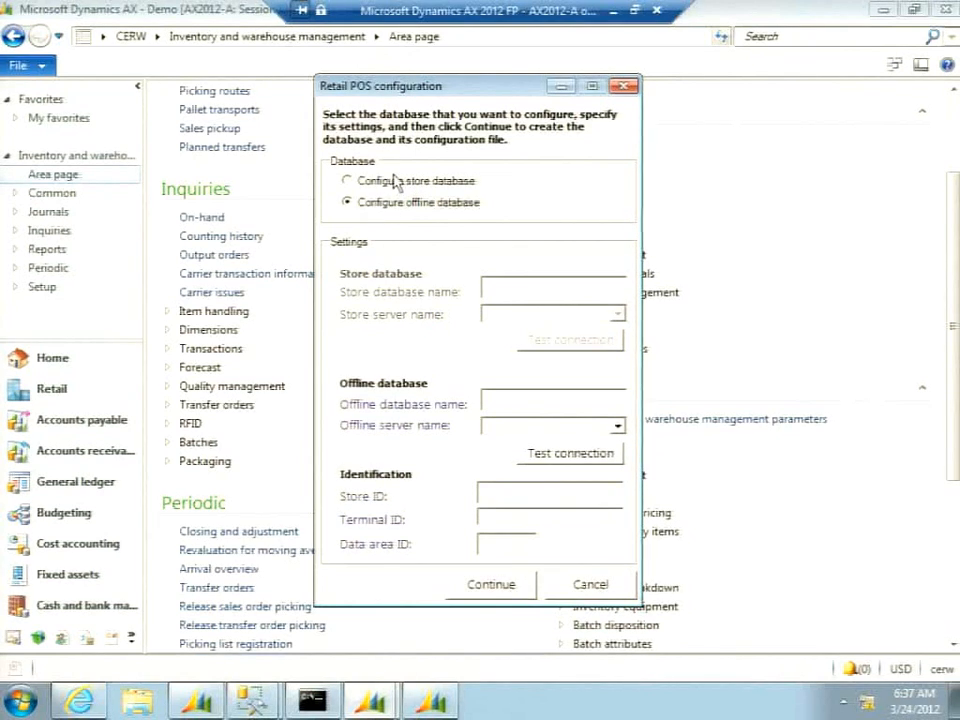
left_click(395, 184)
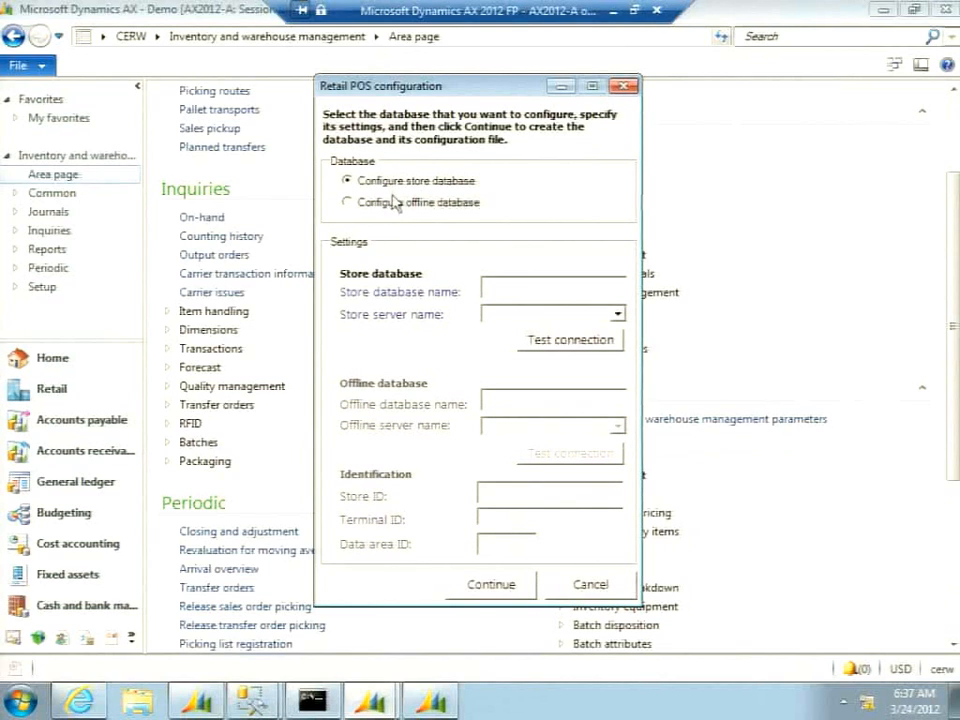
left_click(393, 206)
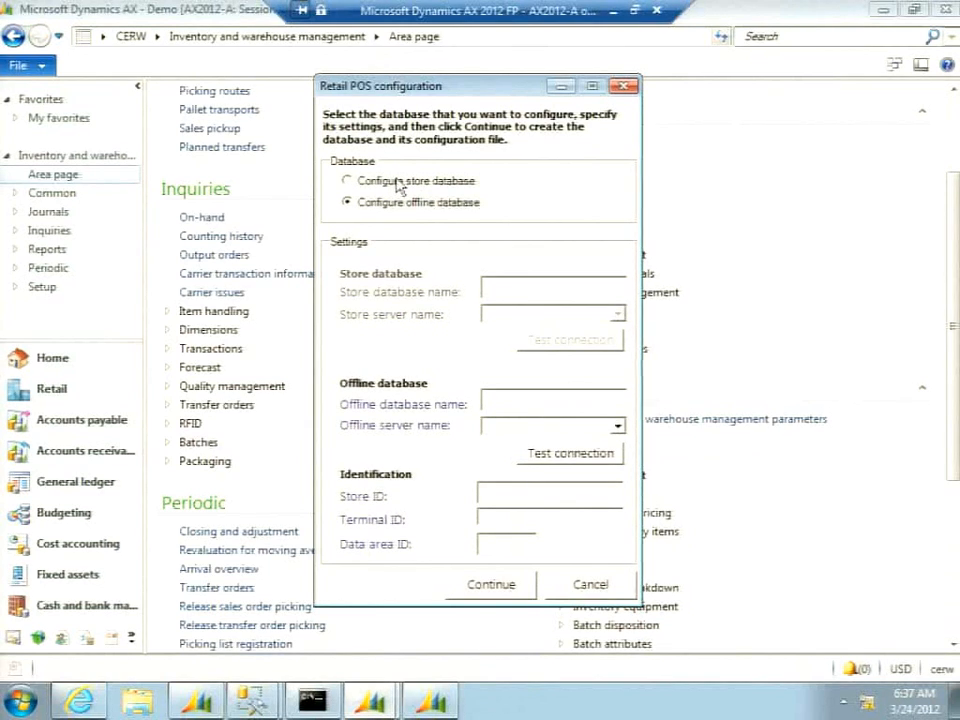
left_click(399, 185)
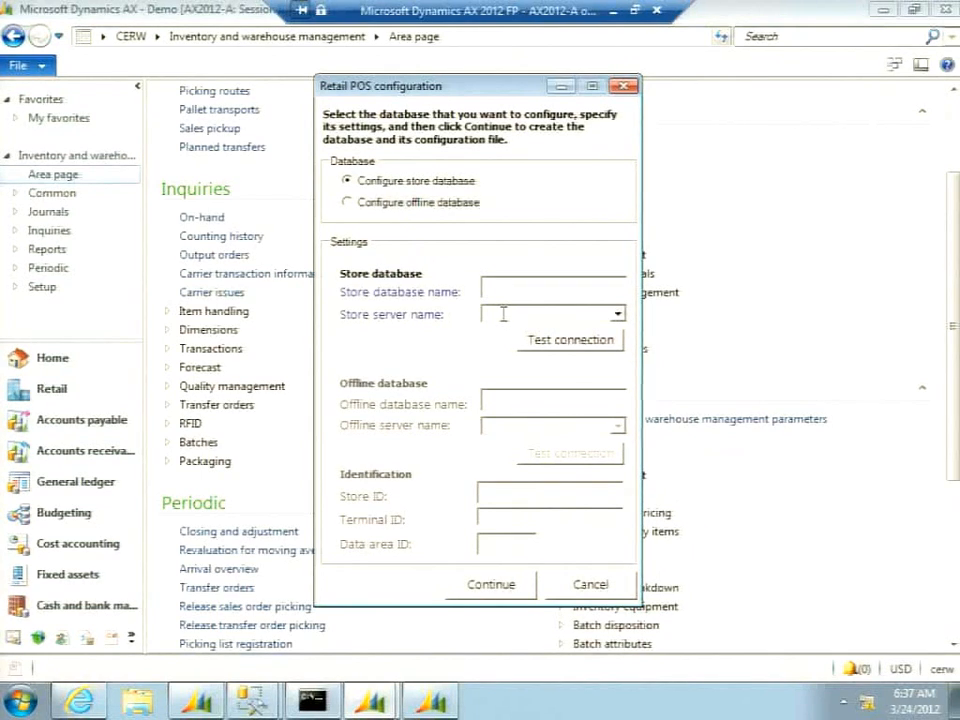
Review the offline database's Store ID and Data area ID fields, then cancel without changes.
left_click(418, 205)
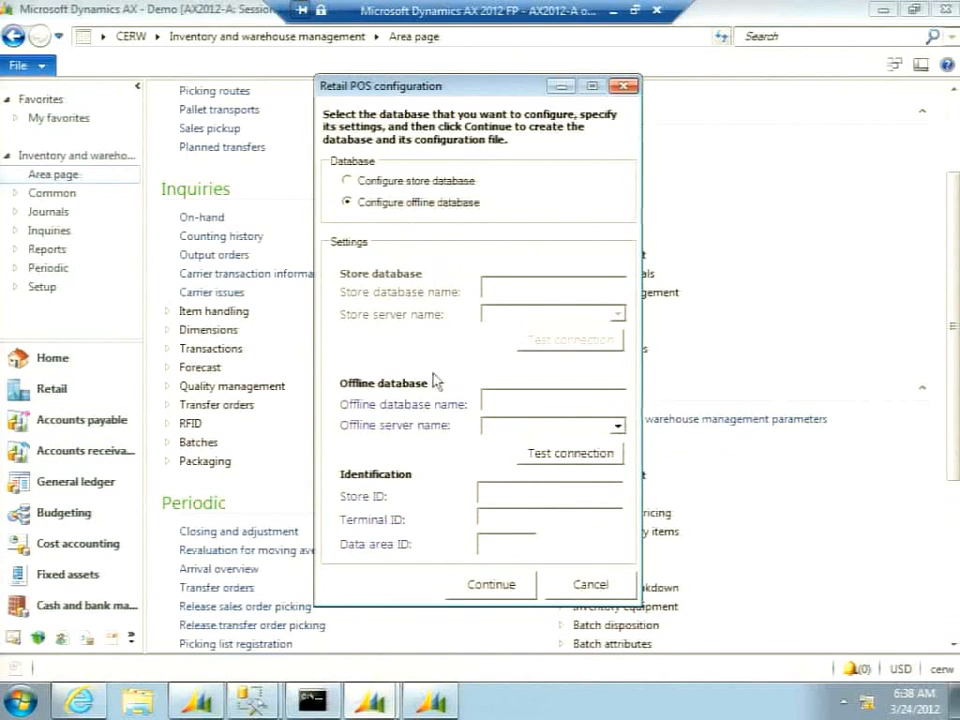
left_click(491, 492)
left_click(491, 543)
left_click(429, 186)
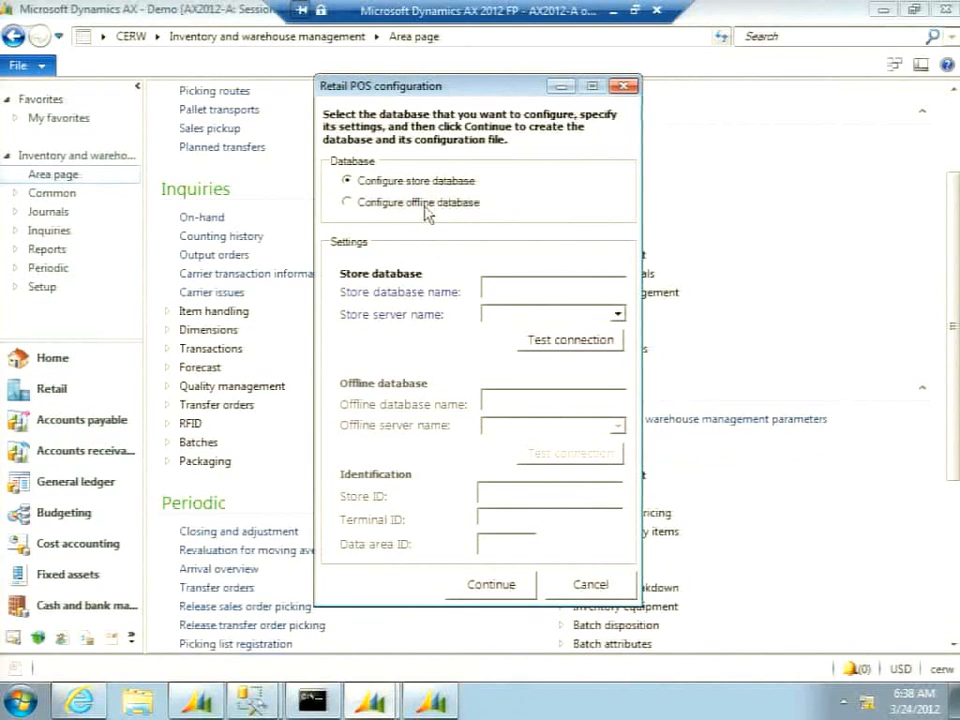
left_click(428, 210)
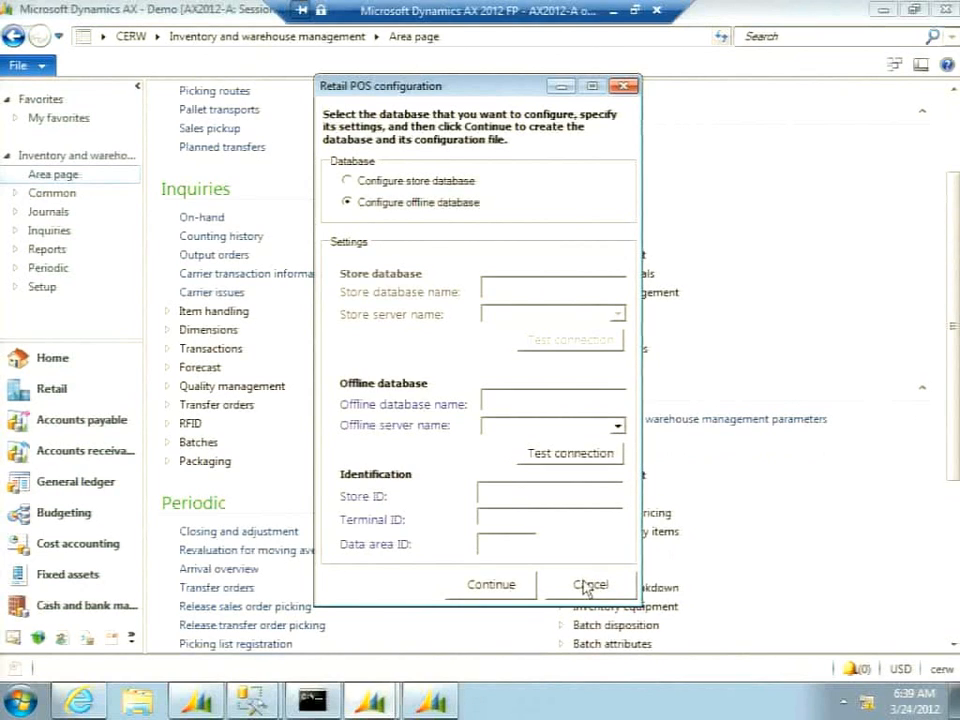
left_click(588, 583)
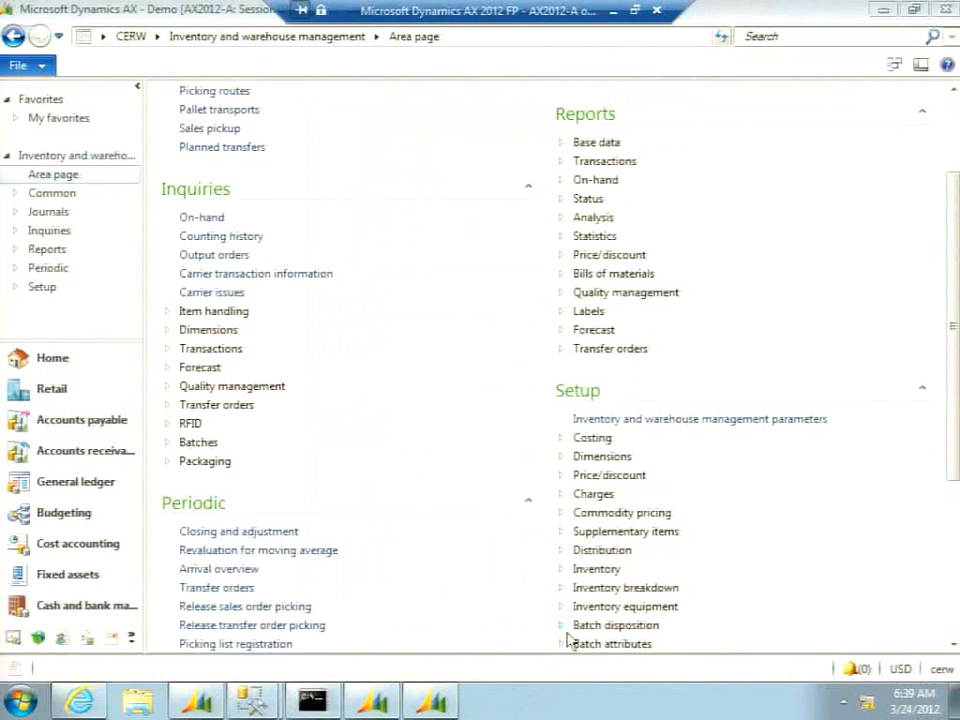
Open the Offline profile form under Retail POS profiles, showing the Default profile's scope lines.
left_click(55, 390)
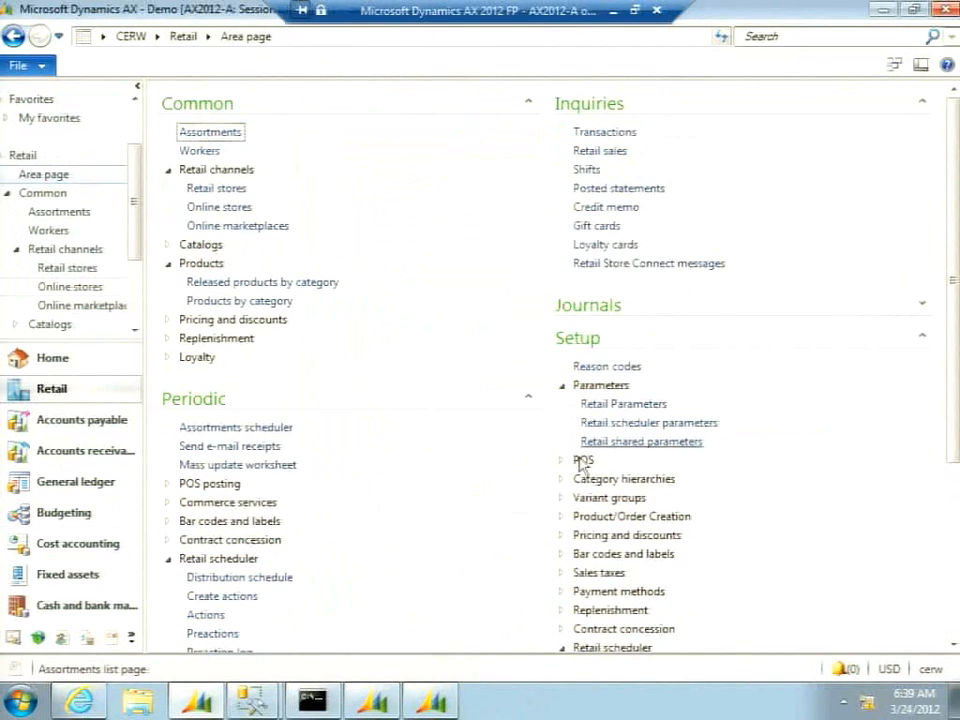
left_click(562, 461)
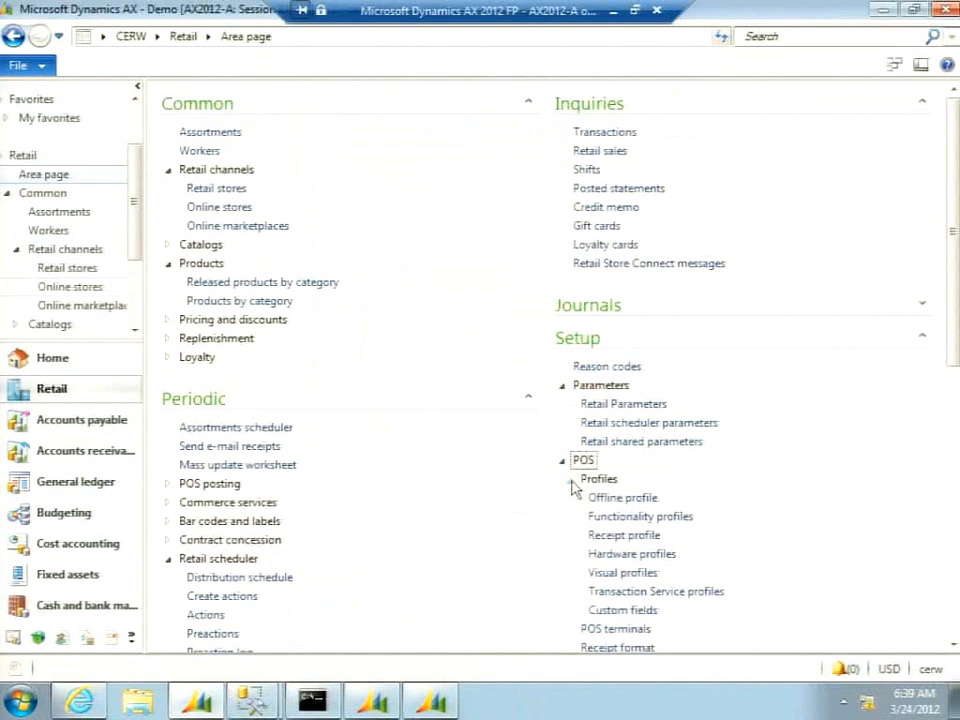
left_click(622, 498)
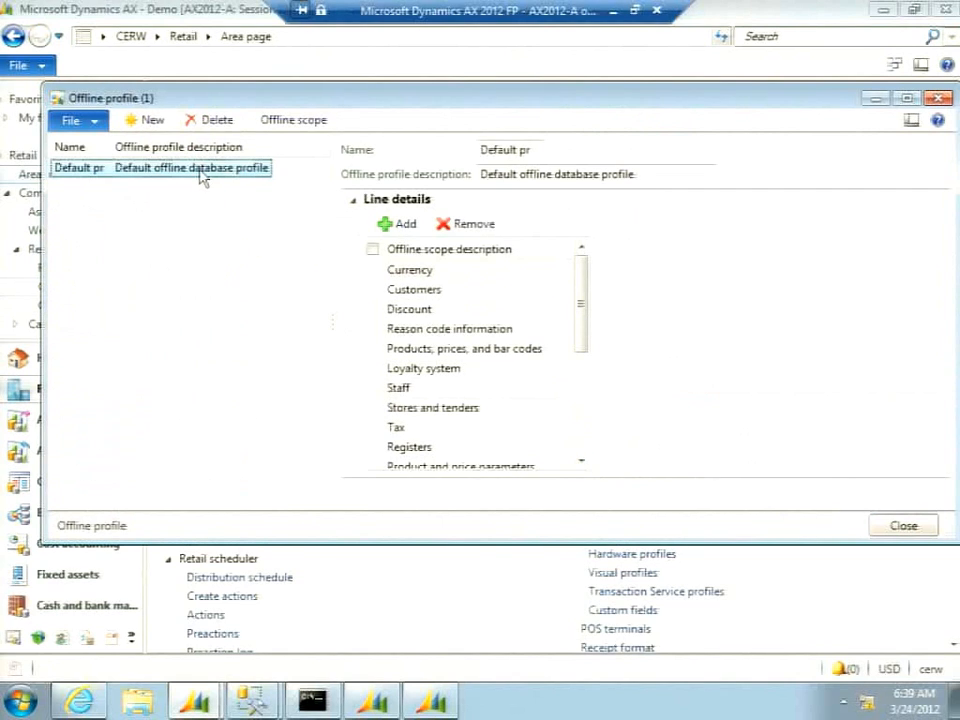
View the Currency offline scope: Download direction, 12:01:00 am, four currency and exchange-rate tables.
left_click(437, 270)
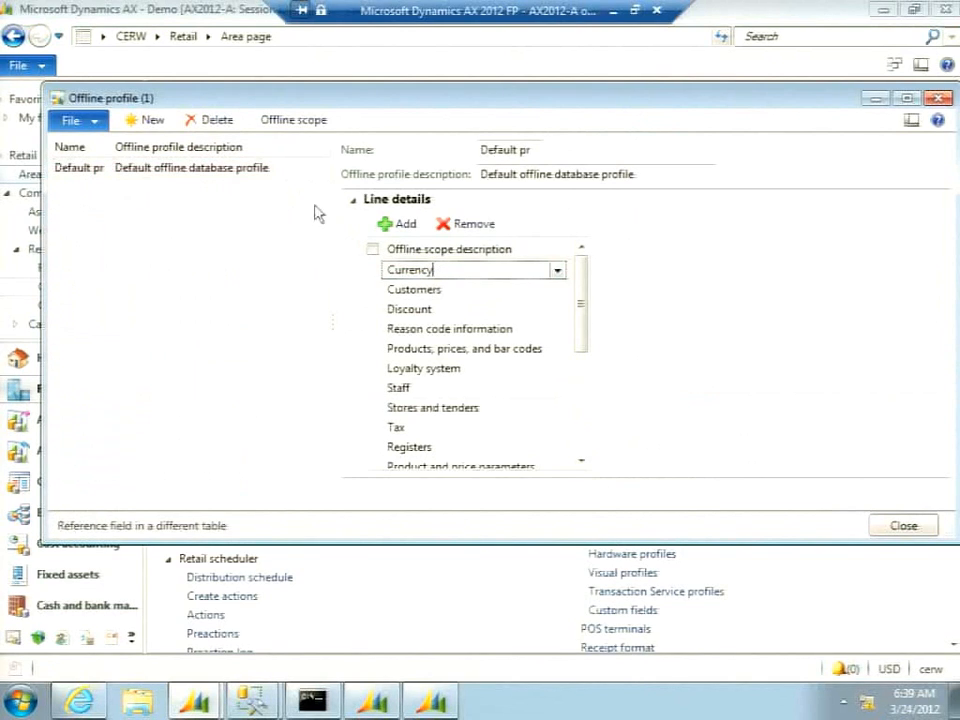
left_click(295, 119)
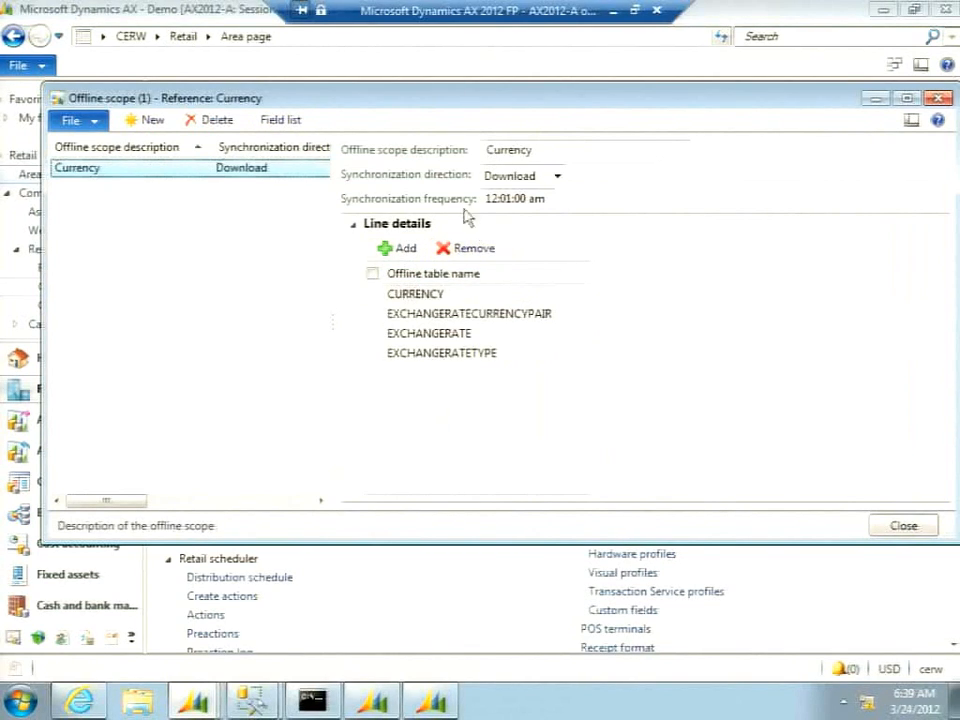
left_click(700, 202)
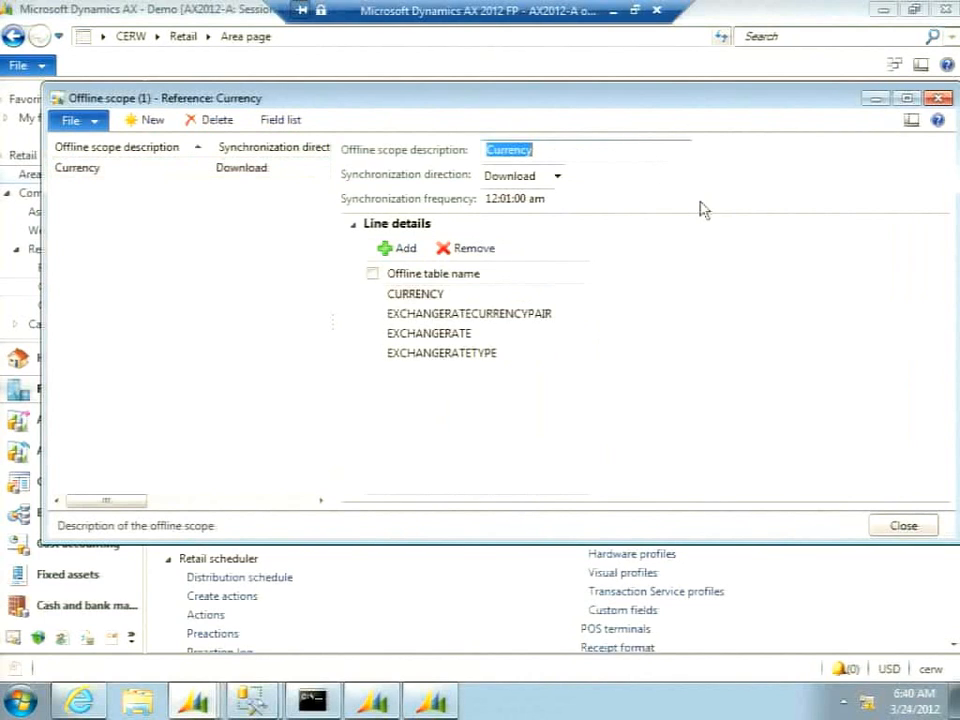